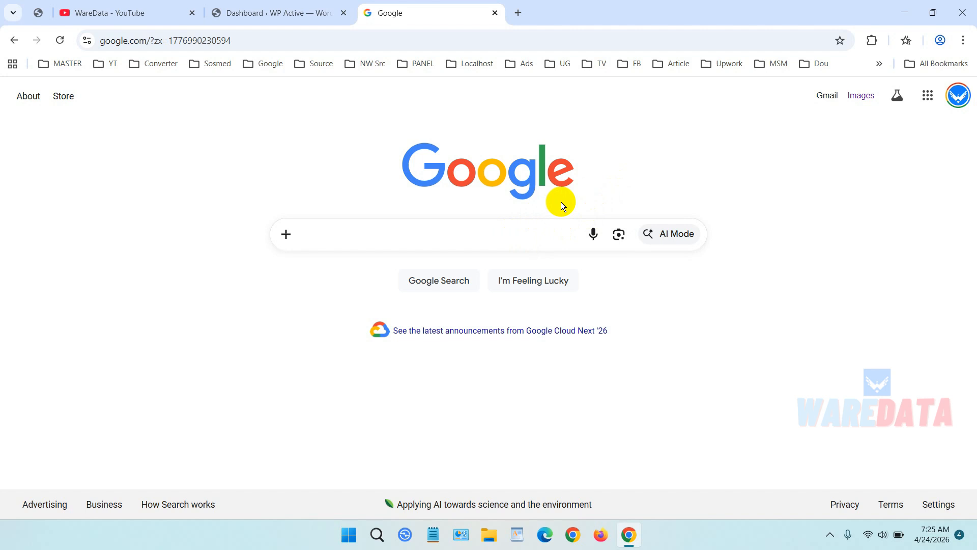
- Open the Google My Maps site through a web search for "mymaps" and create a new map there
{"action": "left_click", "coordinate": [452, 235]}
{"action": "type", "text": "m"}
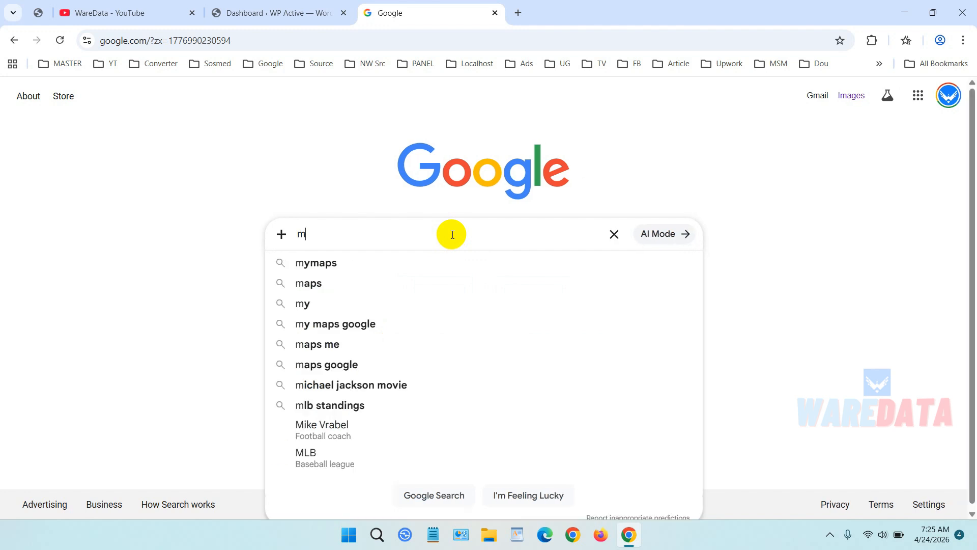
{"action": "type", "text": "ymaps"}
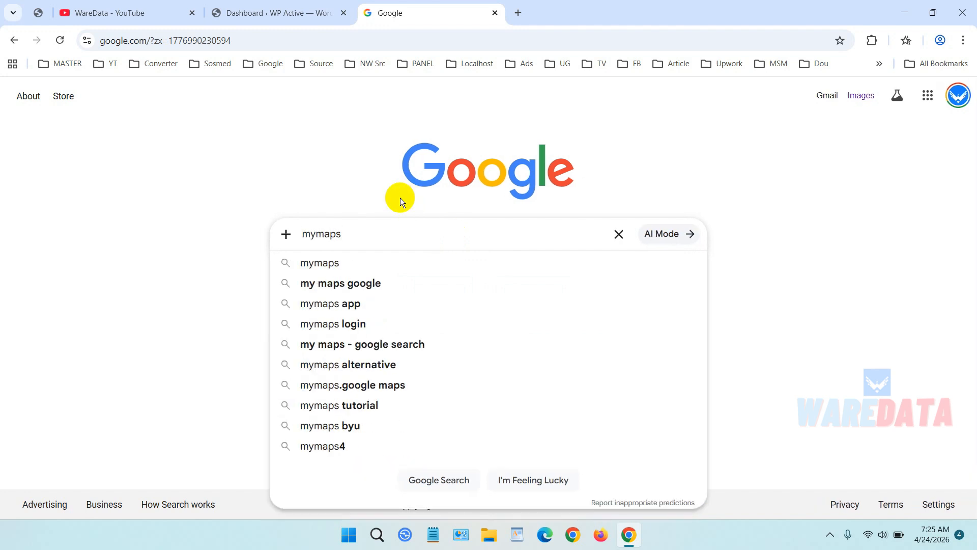
{"action": "left_click", "coordinate": [407, 255]}
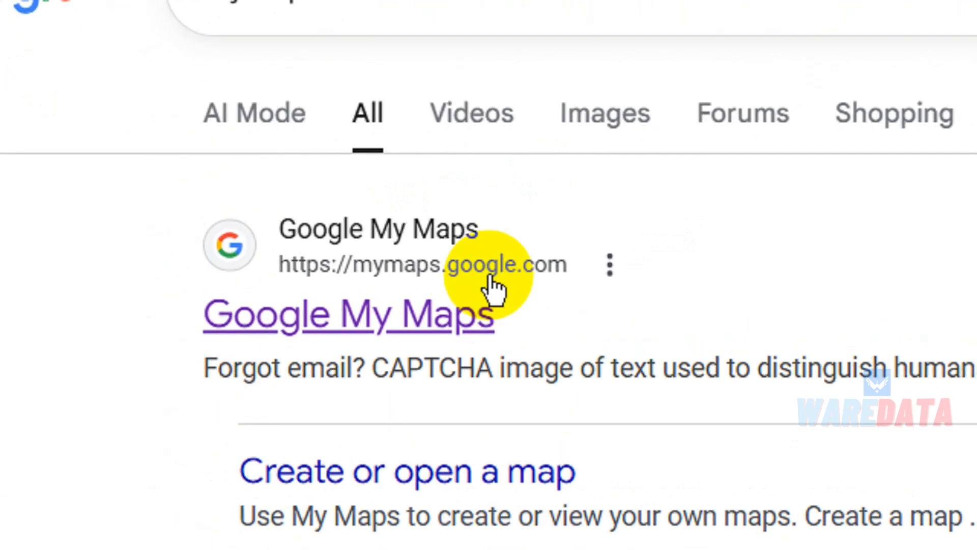
{"action": "left_click", "coordinate": [220, 220]}
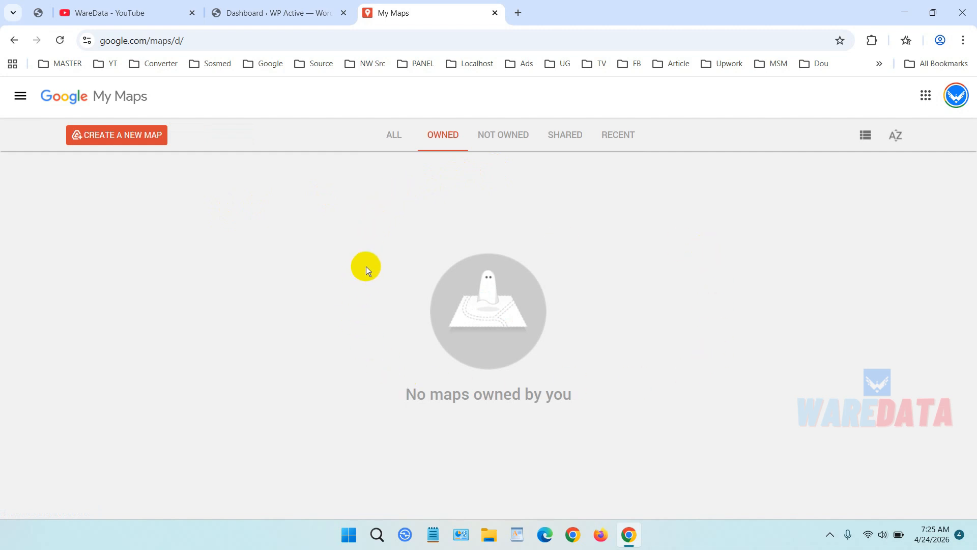
{"action": "left_click", "coordinate": [136, 143]}
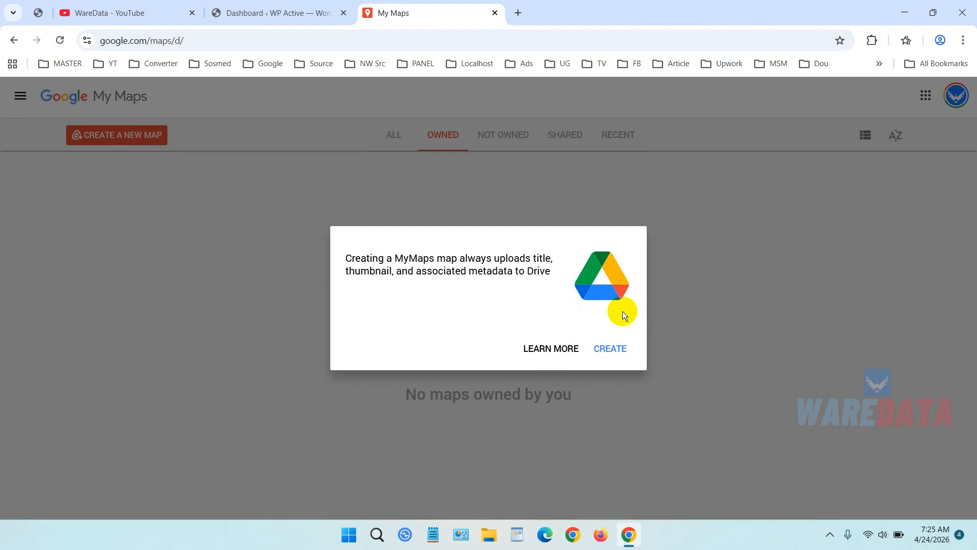
{"action": "left_click", "coordinate": [615, 350]}
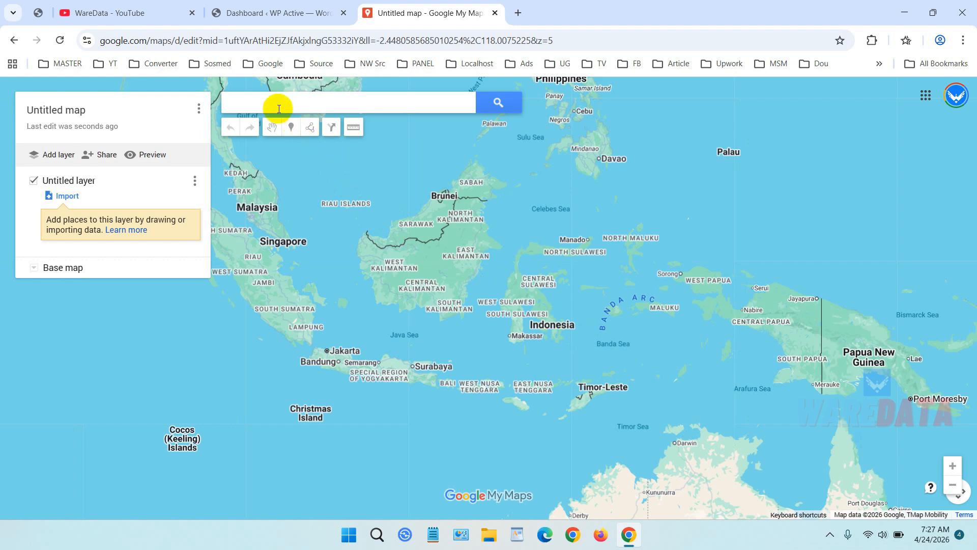
- Locate New York, NY, USA on the new map and close its place details card
{"action": "left_click", "coordinate": [279, 104]}
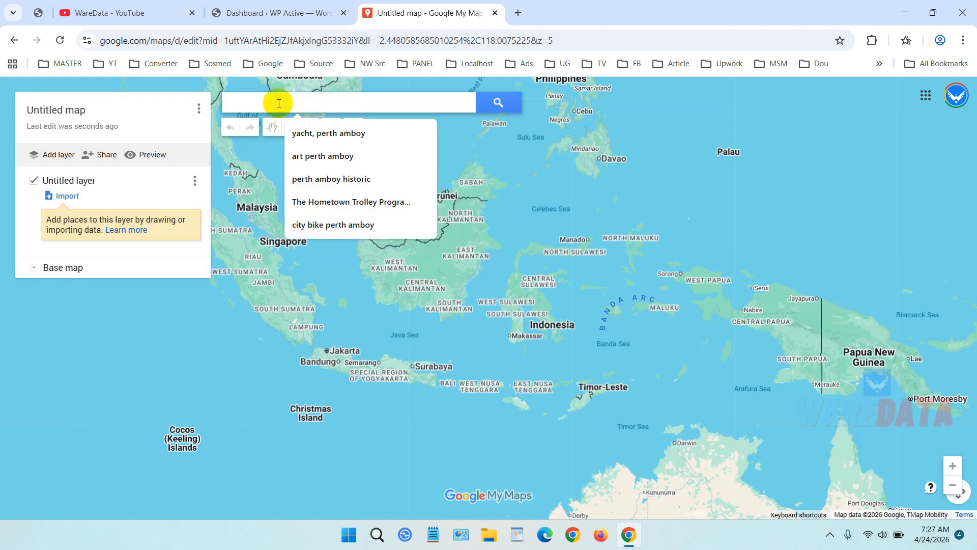
{"action": "type", "text": "new york"}
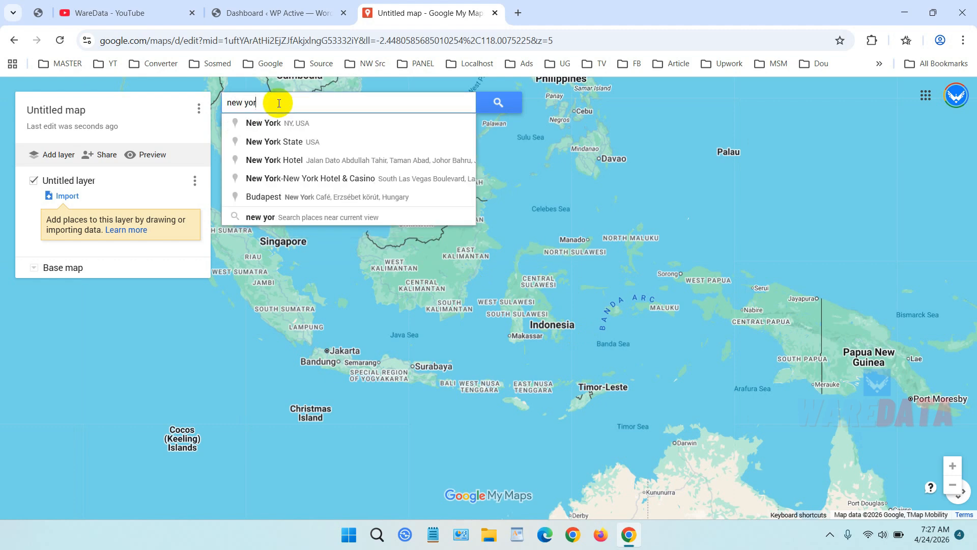
{"action": "left_click", "coordinate": [285, 122]}
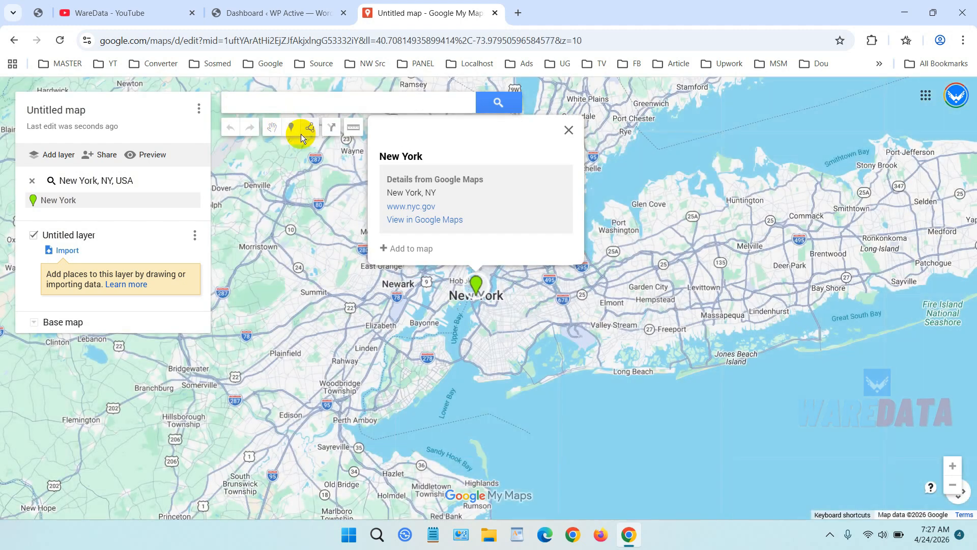
{"action": "scroll", "coordinate": [529, 305], "scroll_direction": "up", "scroll_amount": 4}
{"action": "left_click_drag", "start_coordinate": [447, 286], "coordinate": [572, 383]}
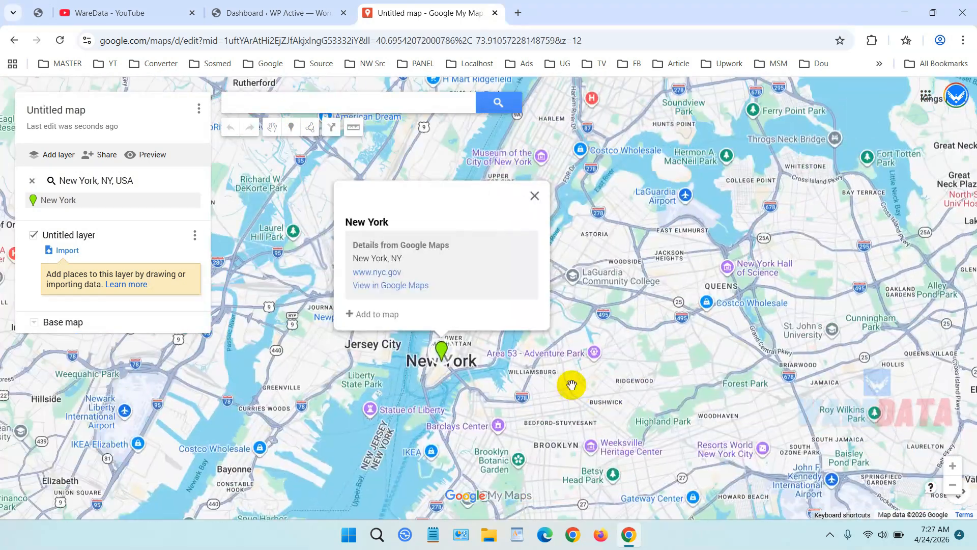
{"action": "scroll", "coordinate": [527, 352], "scroll_direction": "up", "scroll_amount": 3}
{"action": "left_click_drag", "start_coordinate": [526, 353], "coordinate": [584, 402]}
{"action": "scroll", "coordinate": [562, 341], "scroll_direction": "up", "scroll_amount": 2}
{"action": "scroll", "coordinate": [509, 352], "scroll_direction": "up", "scroll_amount": 2}
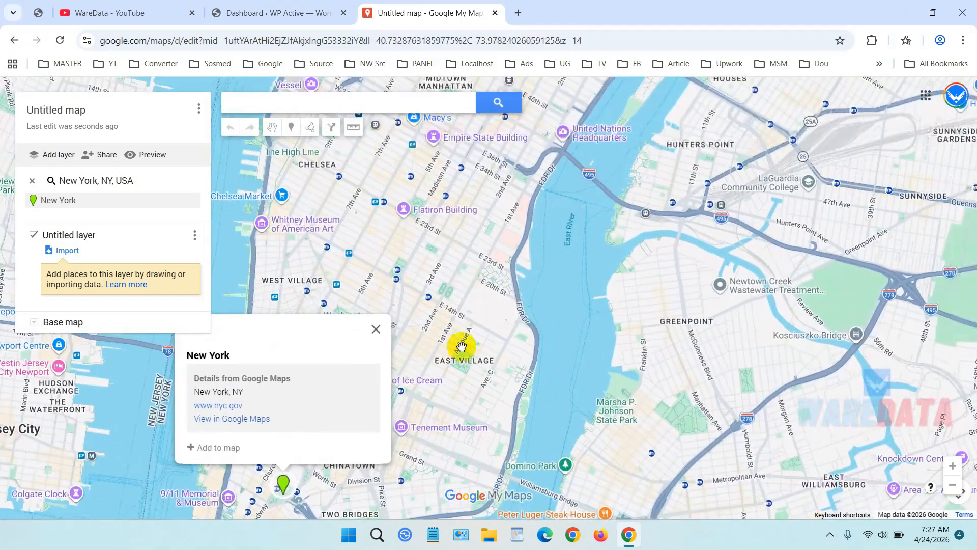
{"action": "left_click", "coordinate": [376, 330]}
{"action": "left_click_drag", "start_coordinate": [519, 356], "coordinate": [534, 336]}
{"action": "scroll", "coordinate": [555, 265], "scroll_direction": "down", "scroll_amount": 4}
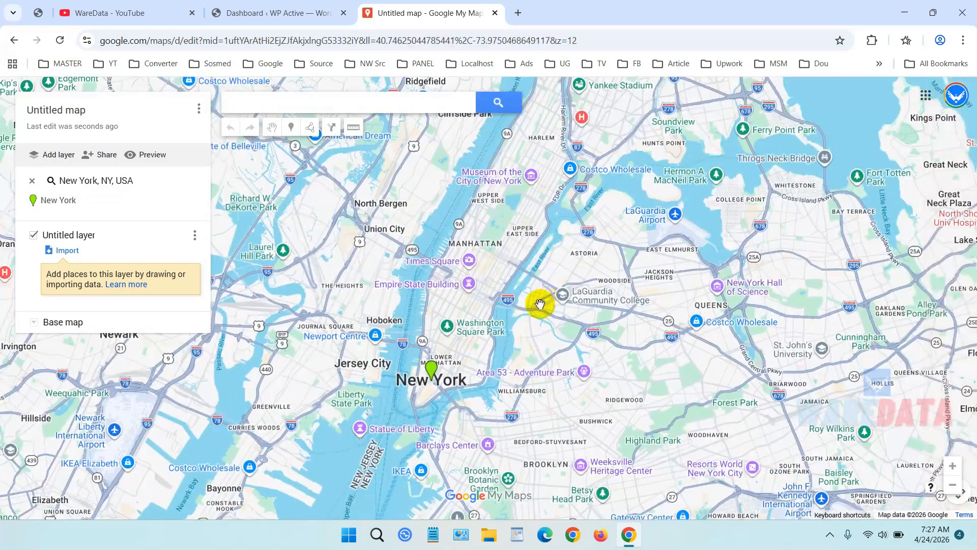
- Title the map "New York Maps (Custom)", leaving the description empty, and save it
{"action": "left_click", "coordinate": [77, 109]}
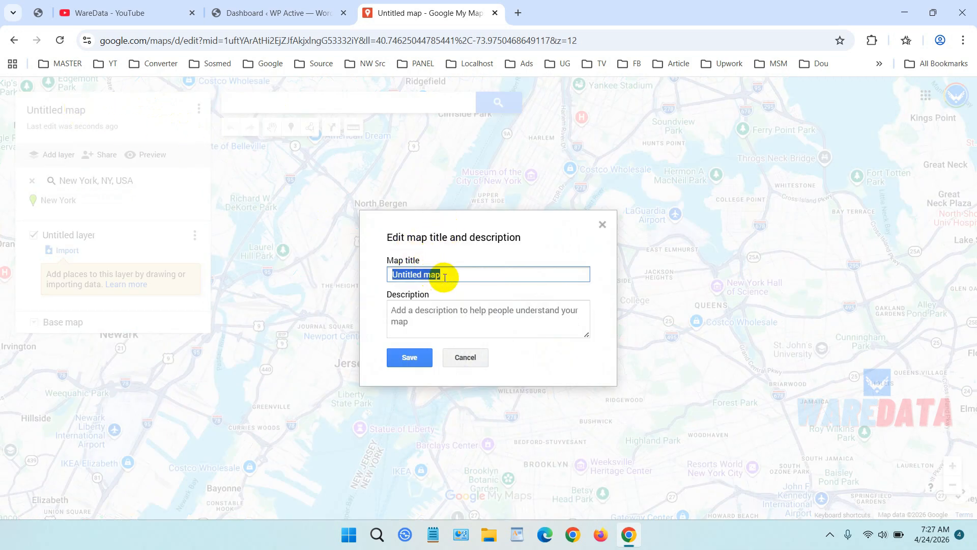
{"action": "type", "text": "New York Maps (Custom"}
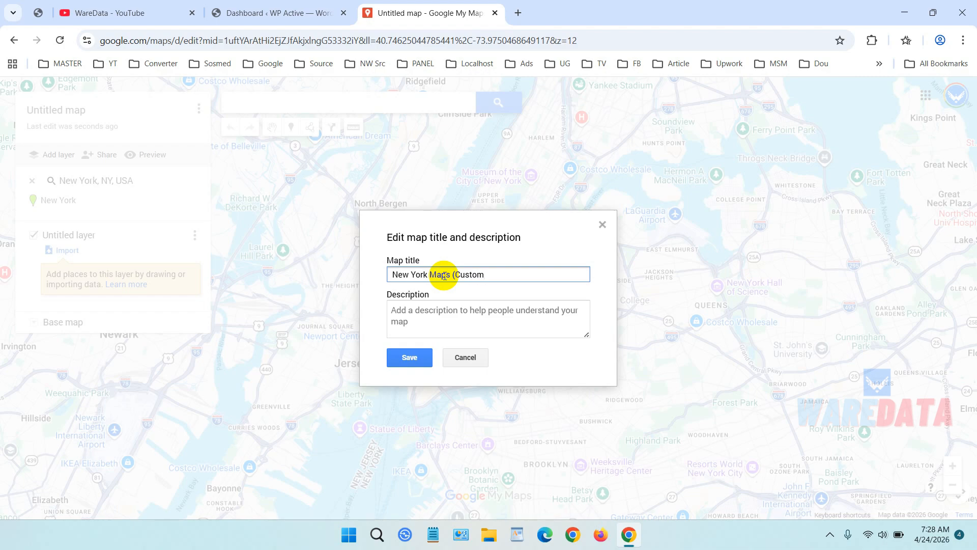
{"action": "left_click", "coordinate": [445, 310]}
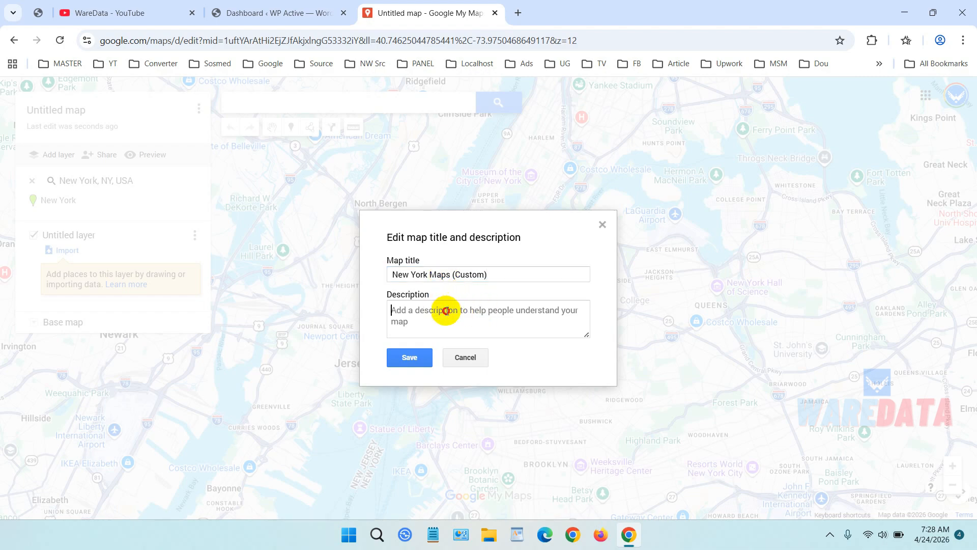
{"action": "left_click", "coordinate": [410, 356]}
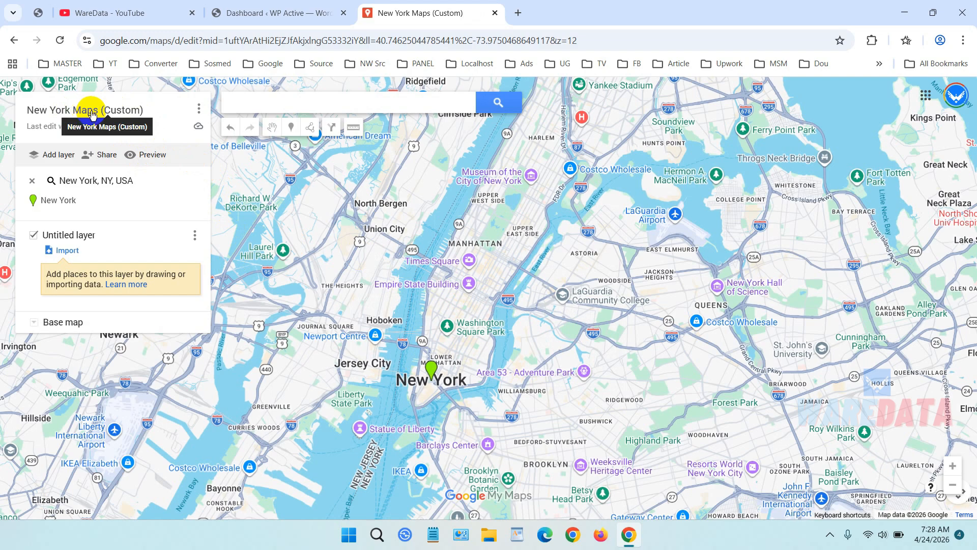
- Show the place details of the Tenement Museum in Lower Manhattan and copy its name
{"action": "scroll", "coordinate": [468, 345], "scroll_direction": "up", "scroll_amount": 3}
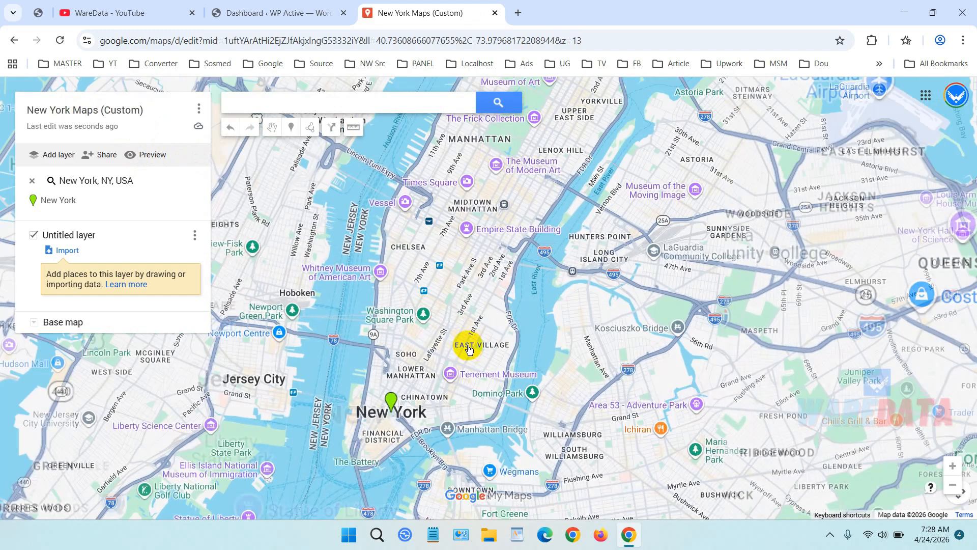
{"action": "scroll", "coordinate": [452, 331], "scroll_direction": "up", "scroll_amount": 5}
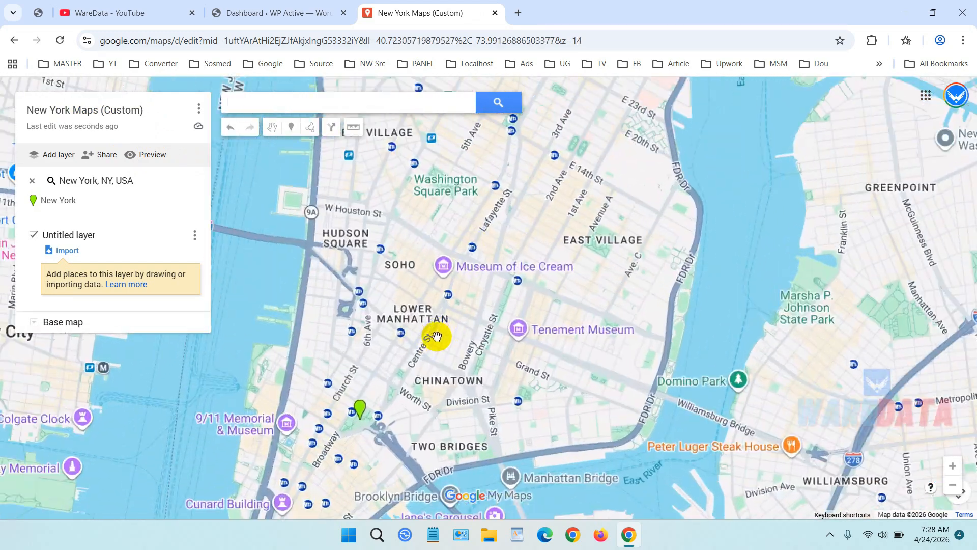
{"action": "scroll", "coordinate": [595, 356], "scroll_direction": "down", "scroll_amount": 2}
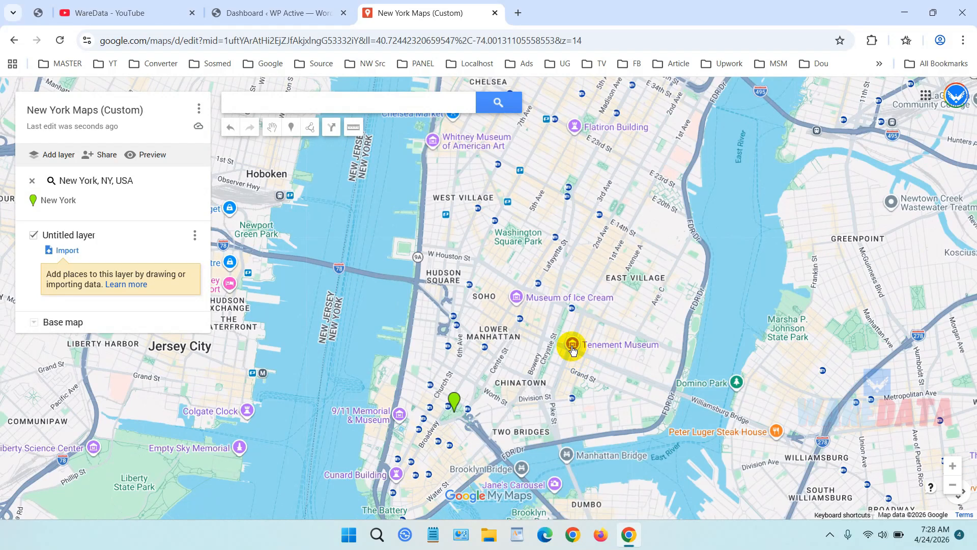
{"action": "left_click", "coordinate": [572, 346]}
{"action": "left_click_drag", "start_coordinate": [564, 202], "coordinate": [475, 203]}
{"action": "right_click", "coordinate": [502, 208]}
{"action": "left_click", "coordinate": [509, 218]}
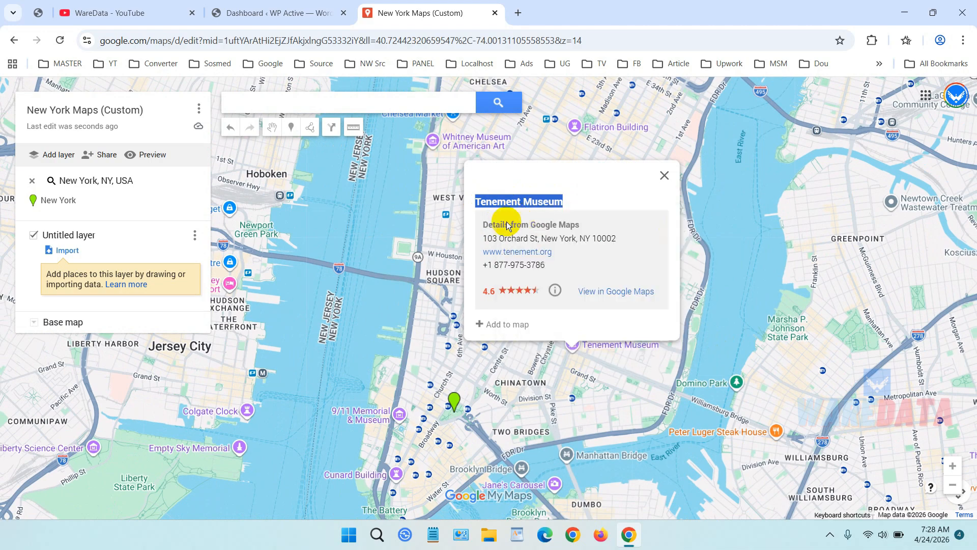
- Search the map for the copied name "Tenement Museum" and add the found place to the untitled layer
{"action": "left_click", "coordinate": [298, 105]}
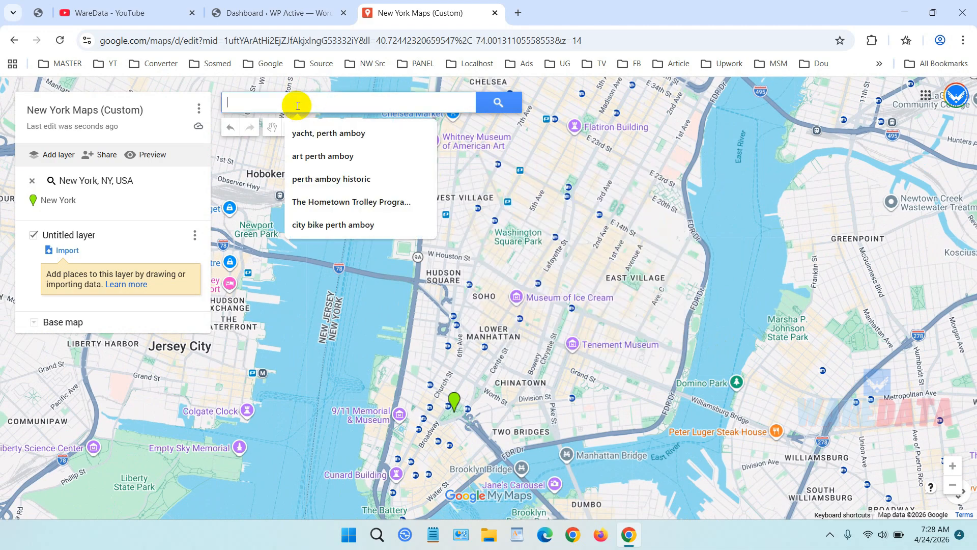
{"action": "key", "text": "ctrl+v"}
{"action": "key", "text": "Return"}
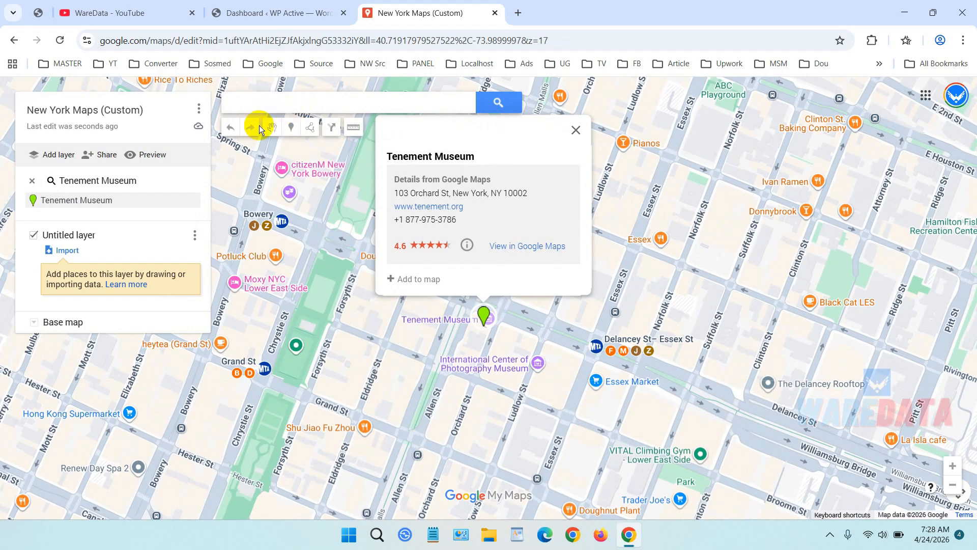
{"action": "mouse_move", "coordinate": [138, 198]}
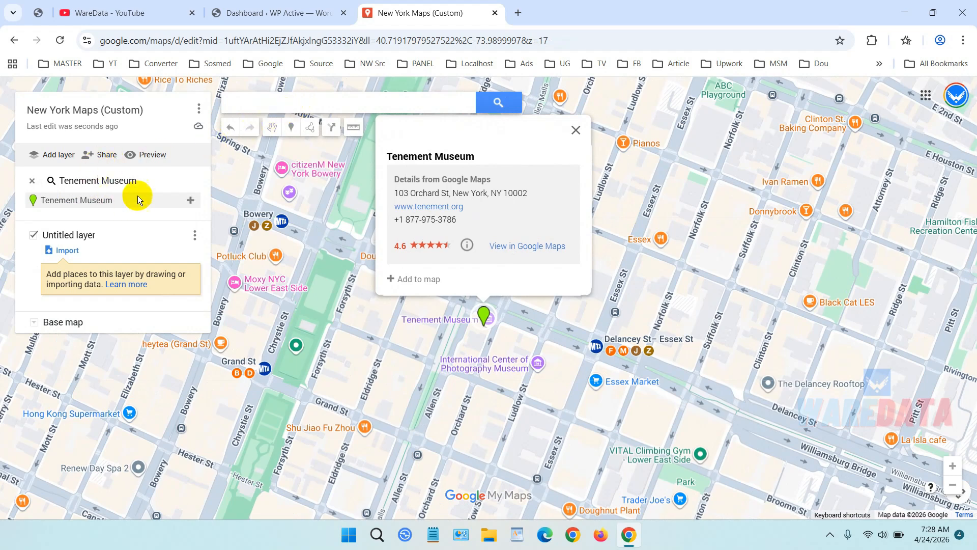
{"action": "left_click", "coordinate": [191, 201]}
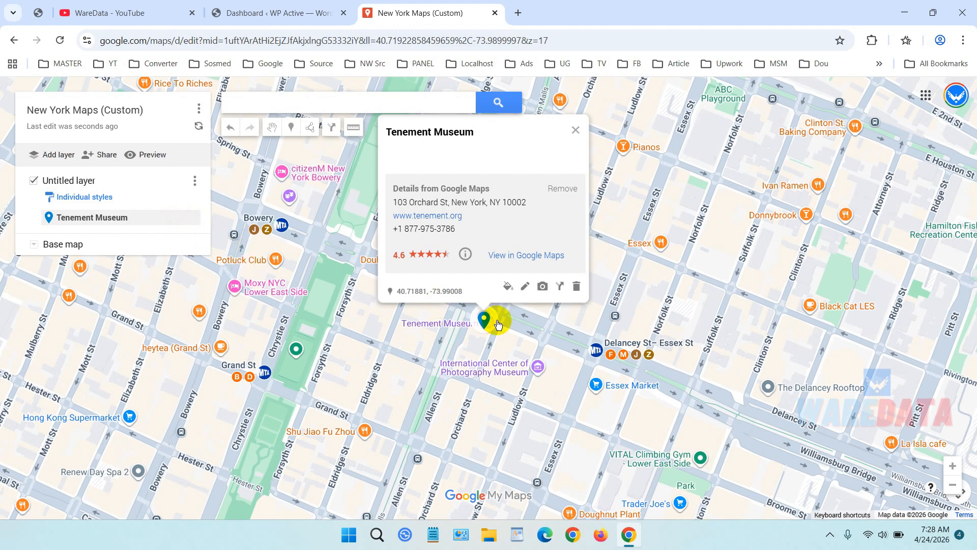
- Style the Tenement Museum marker in dark red with the house icon, using the icon filter "house", and close its card
{"action": "scroll", "coordinate": [503, 324], "scroll_direction": "down", "scroll_amount": 2}
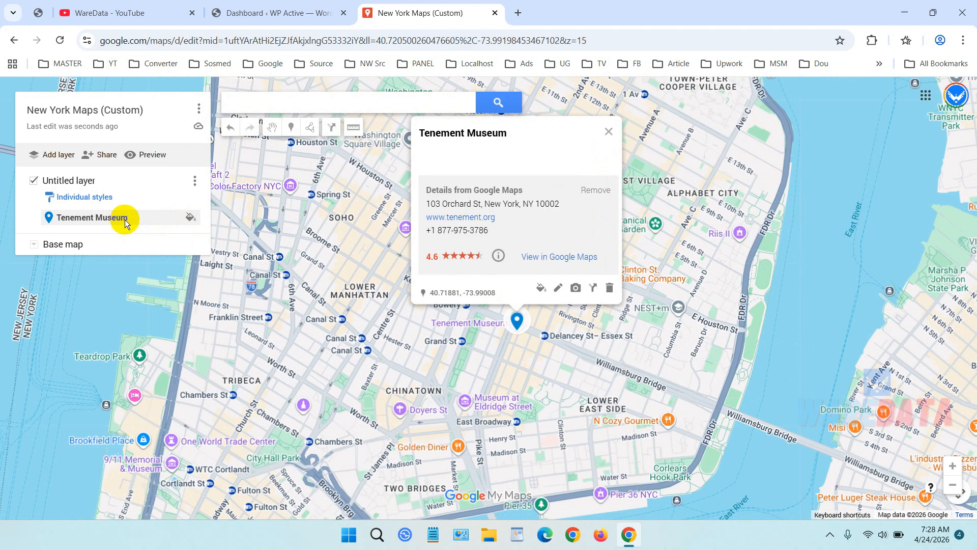
{"action": "left_click", "coordinate": [190, 219]}
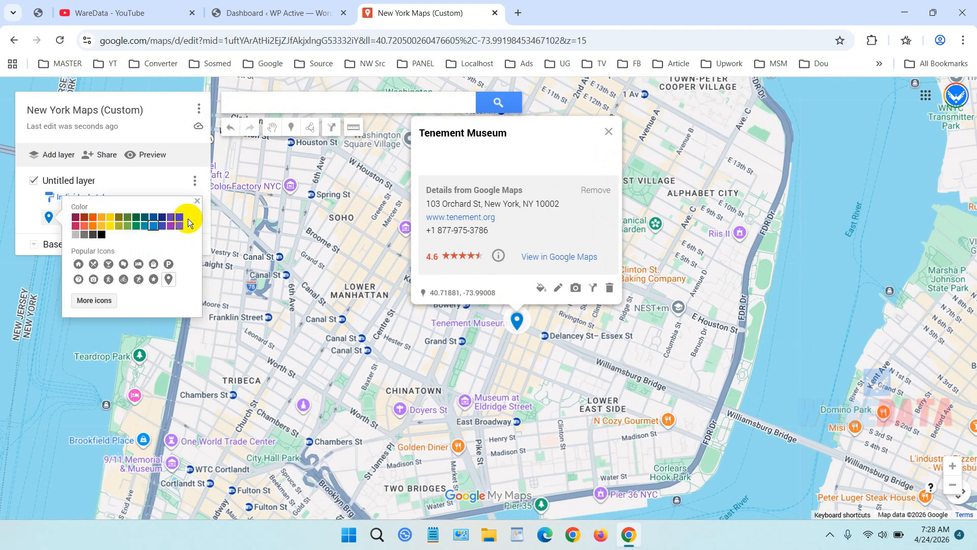
{"action": "left_click", "coordinate": [93, 221]}
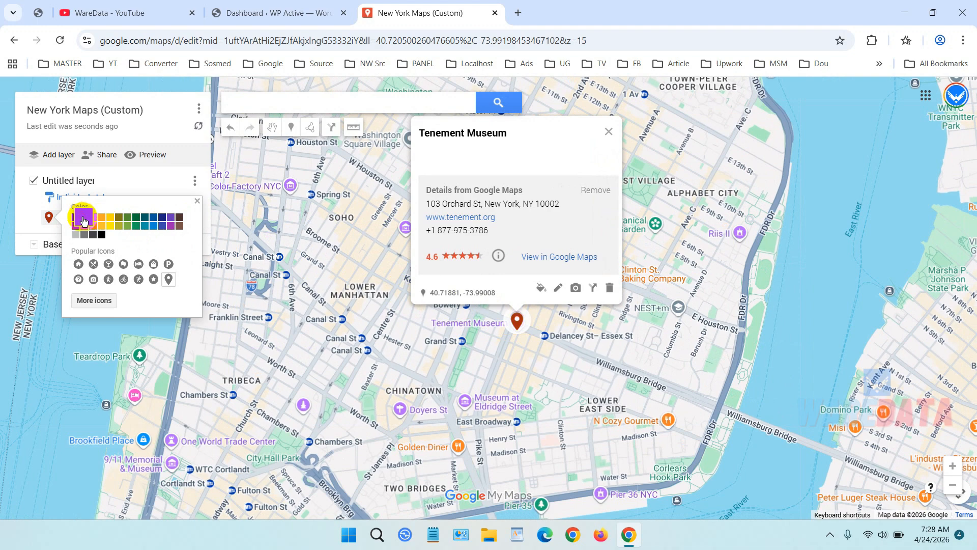
{"action": "left_click", "coordinate": [101, 300]}
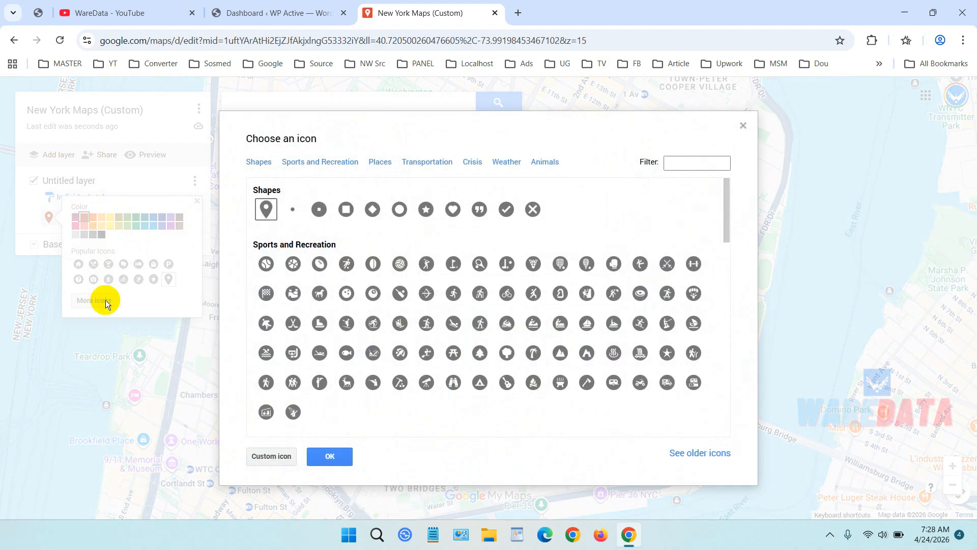
{"action": "scroll", "coordinate": [518, 295], "scroll_direction": "down", "scroll_amount": 2}
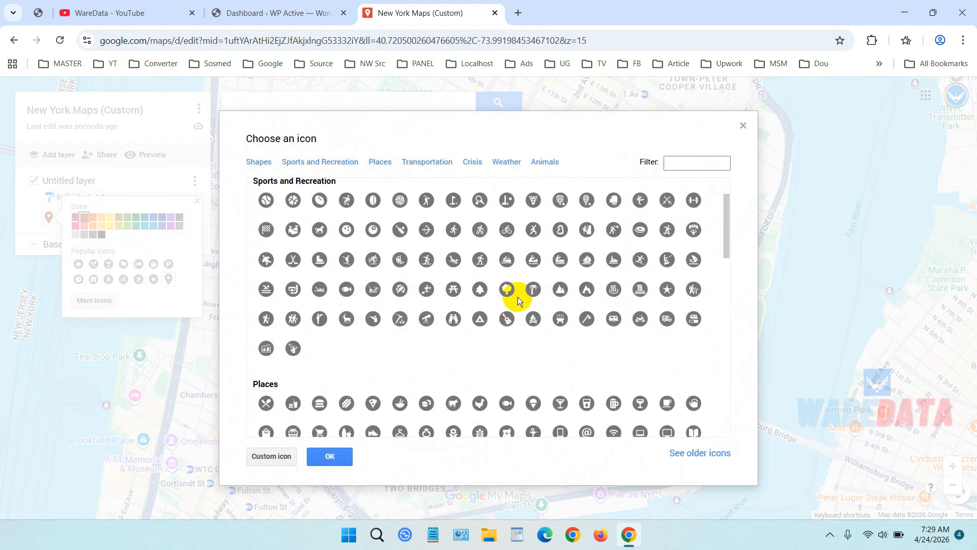
{"action": "scroll", "coordinate": [518, 297], "scroll_direction": "down", "scroll_amount": 1}
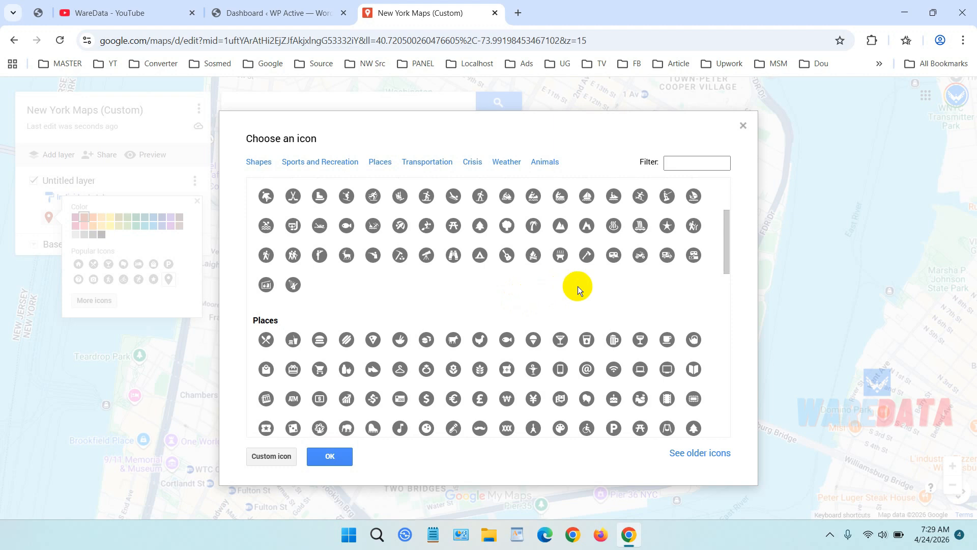
{"action": "left_click", "coordinate": [676, 161]}
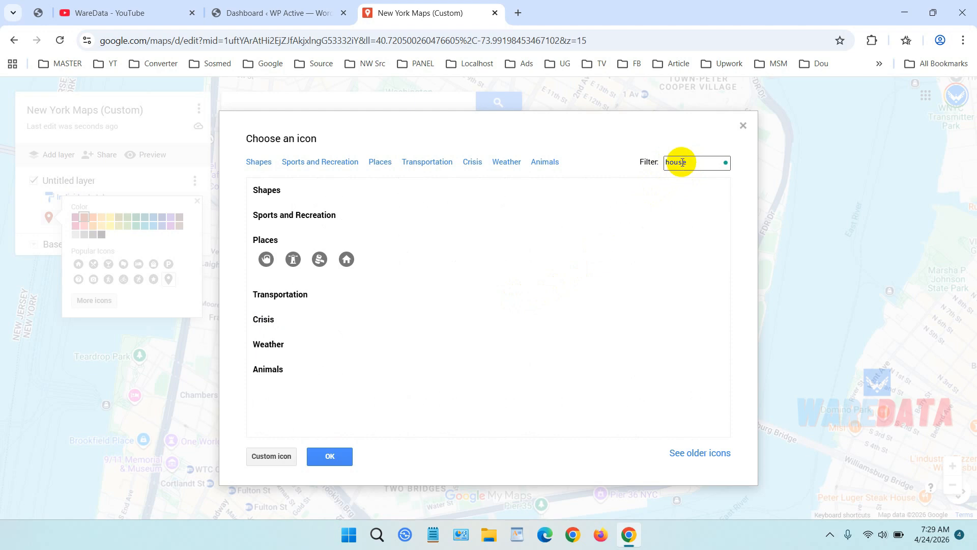
{"action": "left_click", "coordinate": [340, 457]}
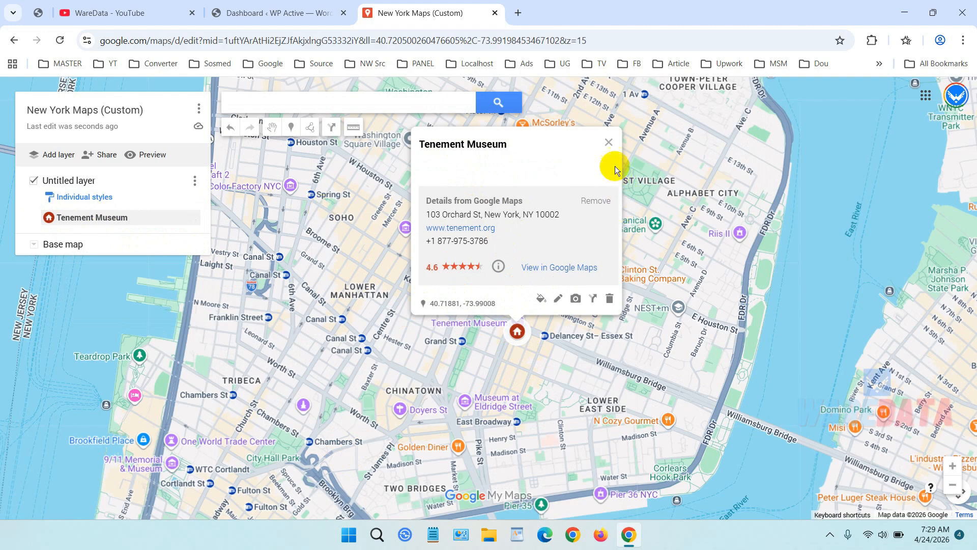
{"action": "left_click", "coordinate": [609, 142]}
- Show the place details of the Chinatown neighborhood in Lower Manhattan and copy its name
{"action": "scroll", "coordinate": [619, 212], "scroll_direction": "down", "scroll_amount": 2}
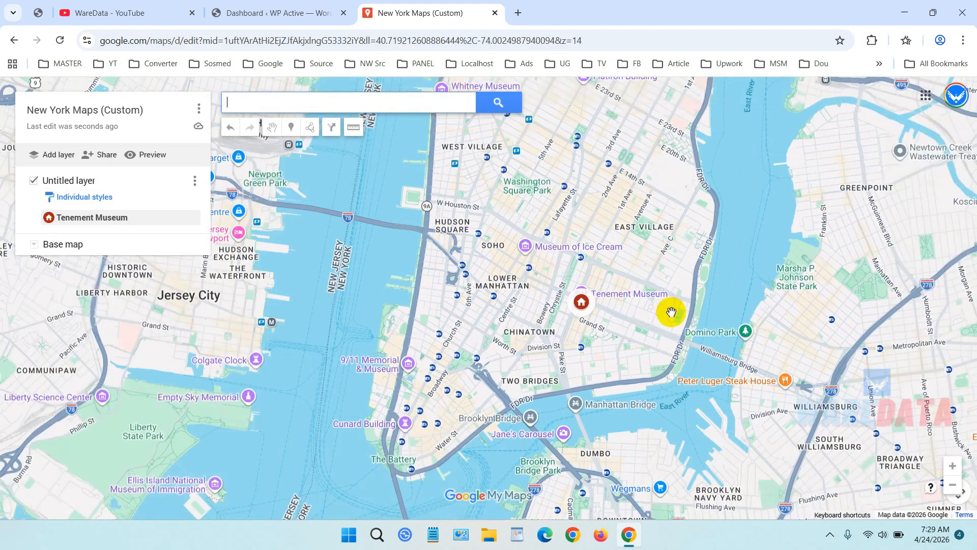
{"action": "scroll", "coordinate": [669, 312], "scroll_direction": "up", "scroll_amount": 2}
{"action": "left_click_drag", "start_coordinate": [569, 339], "coordinate": [606, 316]}
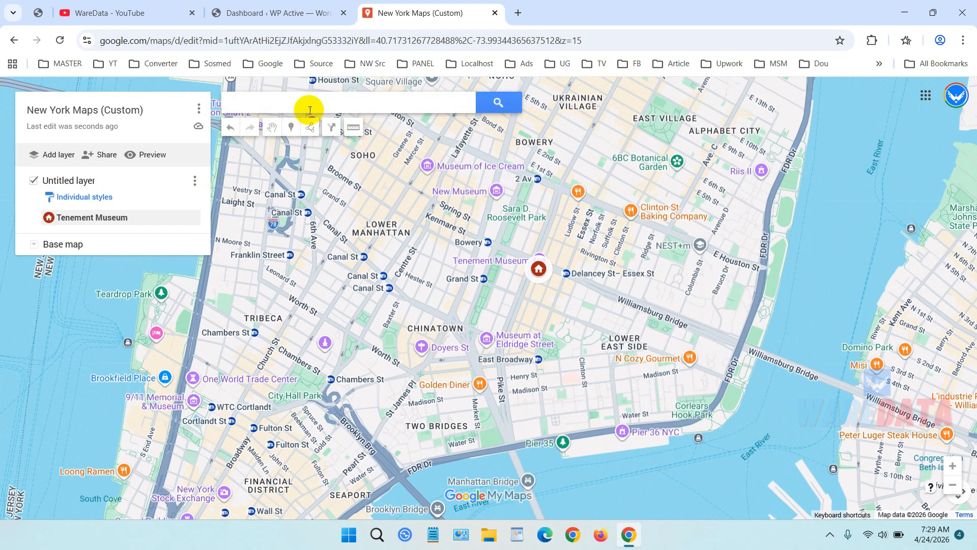
{"action": "left_click", "coordinate": [279, 107]}
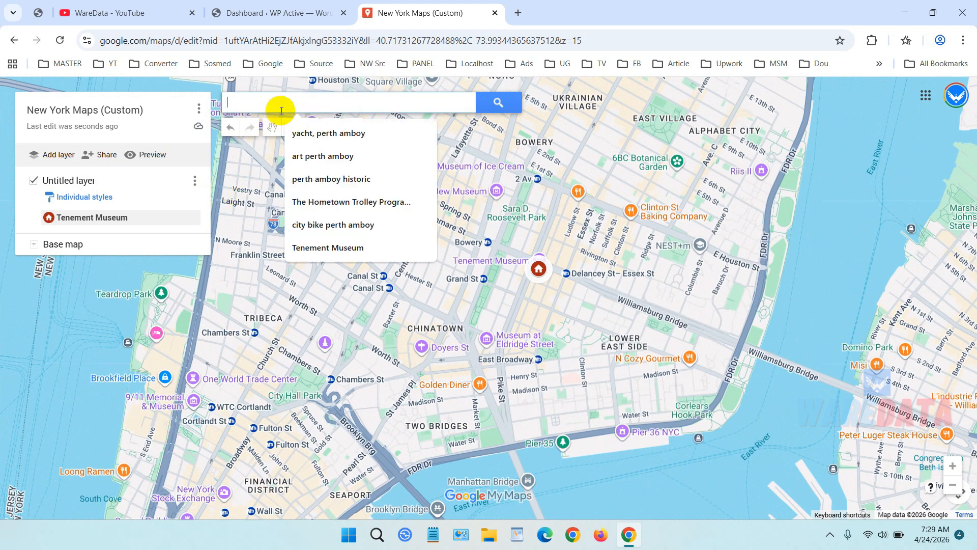
{"action": "left_click", "coordinate": [436, 328]}
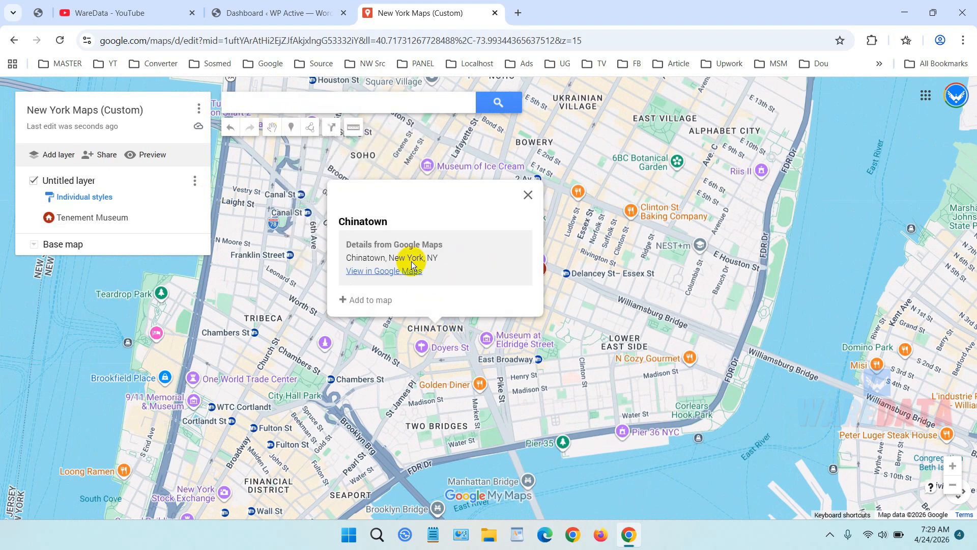
{"action": "left_click_drag", "start_coordinate": [397, 220], "coordinate": [338, 221]}
{"action": "right_click", "coordinate": [338, 218]}
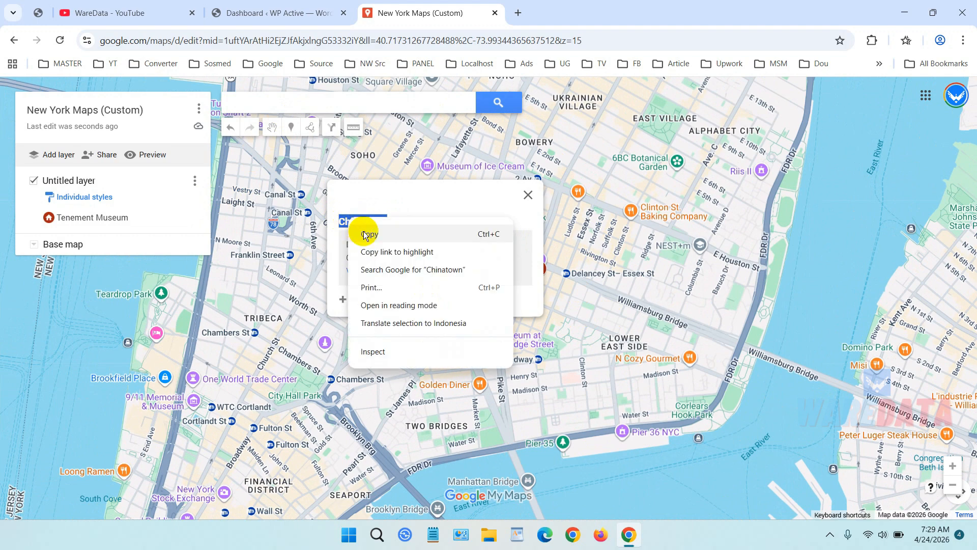
{"action": "left_click", "coordinate": [370, 233]}
- Search the map for the copied name "Chinatown", add the neighborhood to the untitled layer and clear the search results
{"action": "left_click", "coordinate": [294, 111]}
{"action": "key", "text": "ctrl+v"}
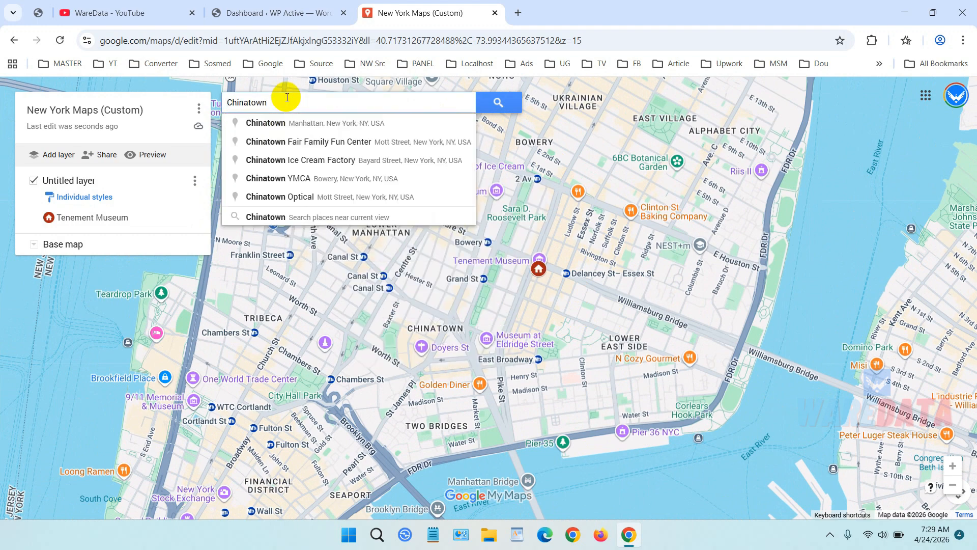
{"action": "key", "text": "Return"}
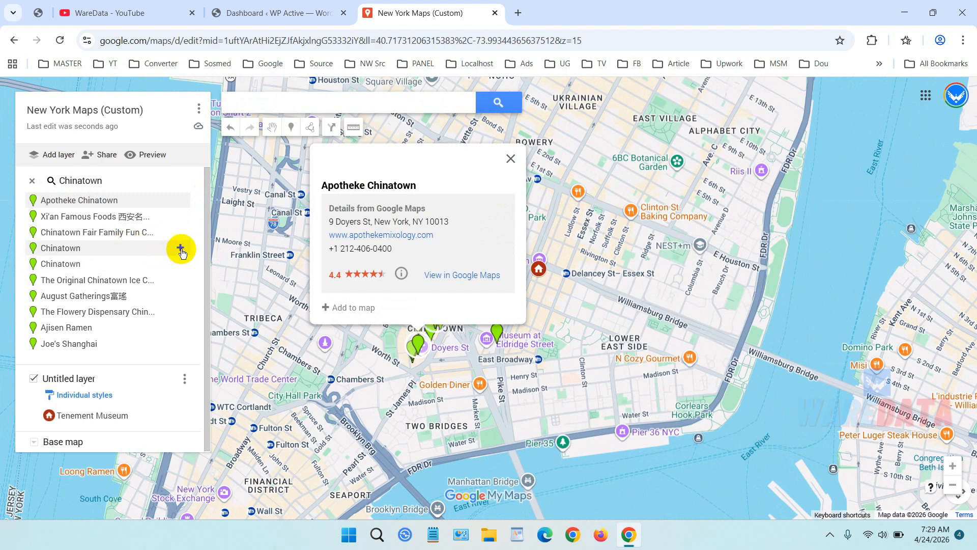
{"action": "left_click", "coordinate": [181, 249]}
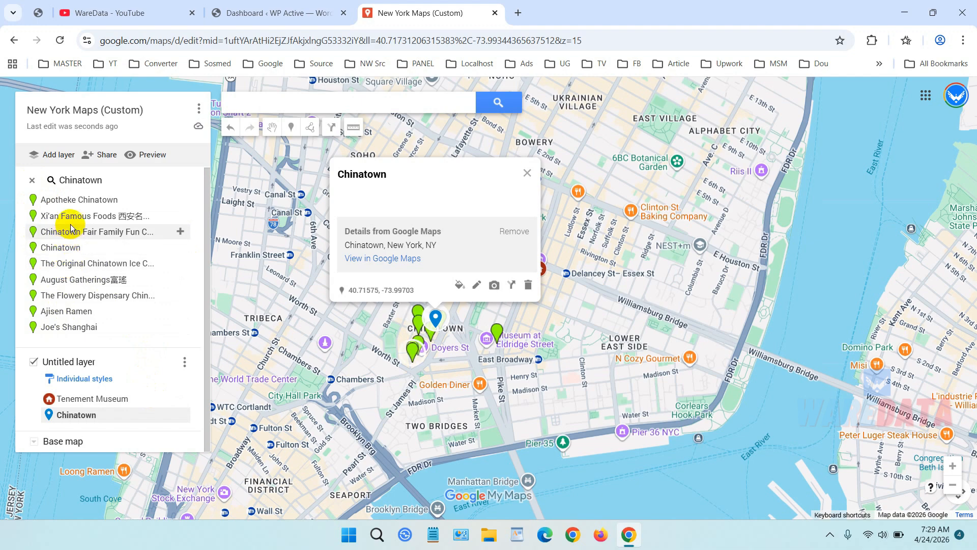
{"action": "left_click", "coordinate": [34, 182]}
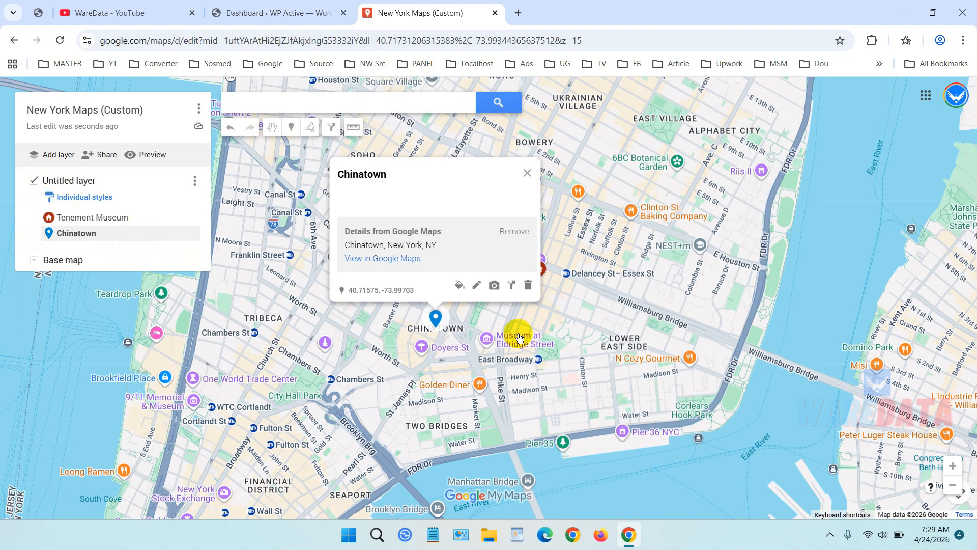
- Style the Chinatown marker in dark red with the star icon
{"action": "left_click", "coordinate": [191, 235]}
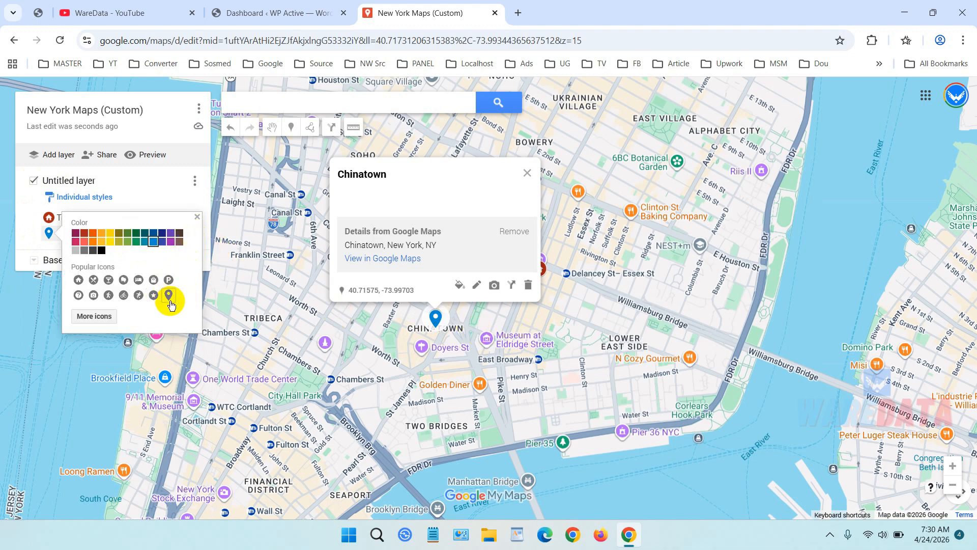
{"action": "left_click", "coordinate": [154, 296]}
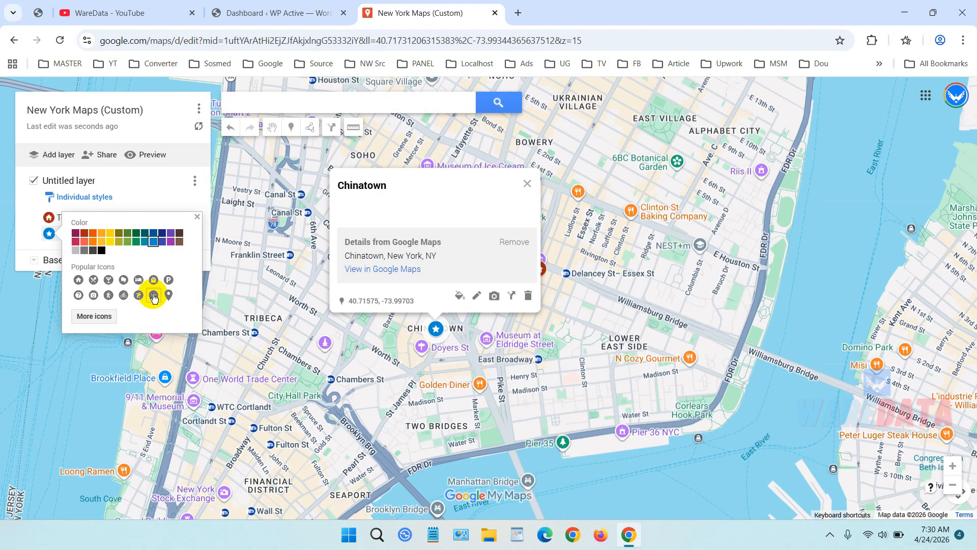
{"action": "left_click", "coordinate": [96, 316]}
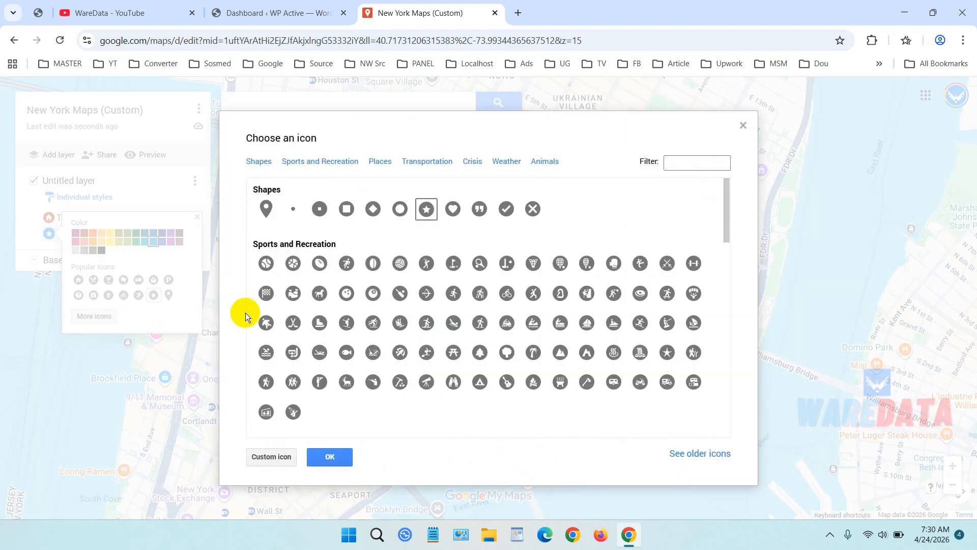
{"action": "left_click", "coordinate": [743, 125]}
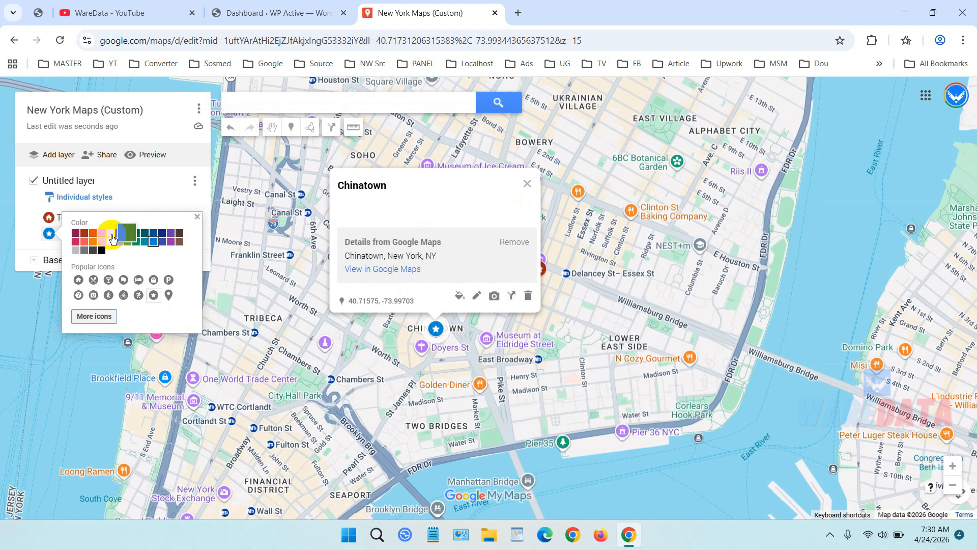
{"action": "left_click", "coordinate": [93, 234]}
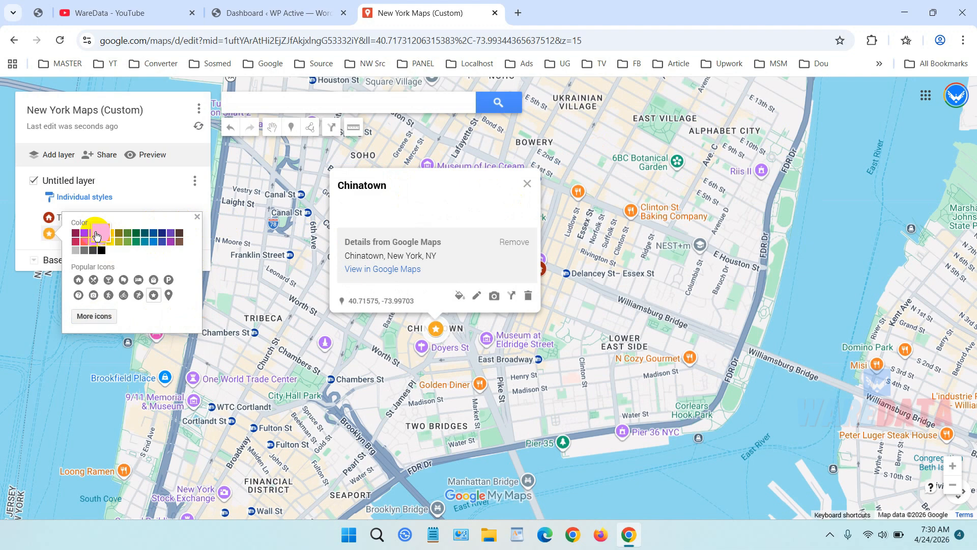
{"action": "left_click", "coordinate": [82, 235]}
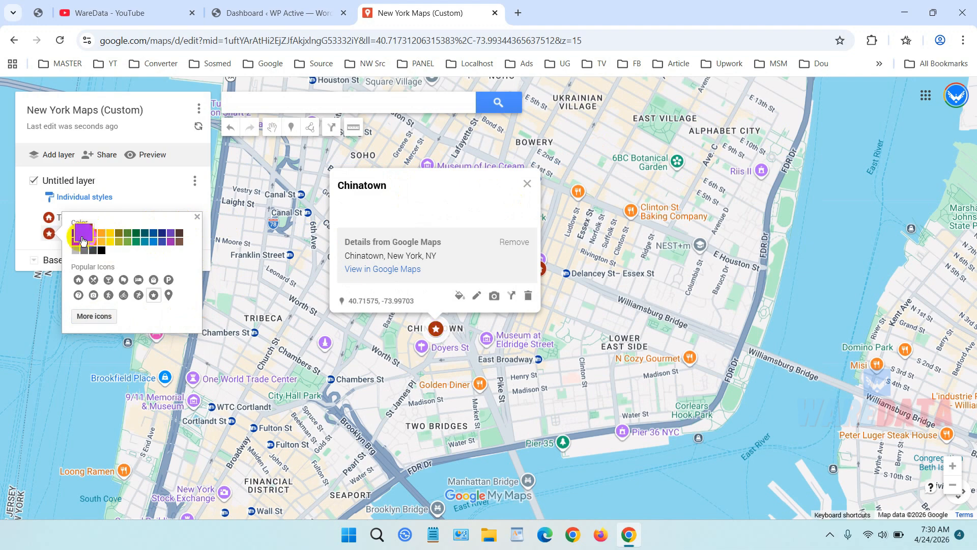
- Recolor the Tenement Museum marker dark blue, keeping its house icon
{"action": "left_click", "coordinate": [59, 217]}
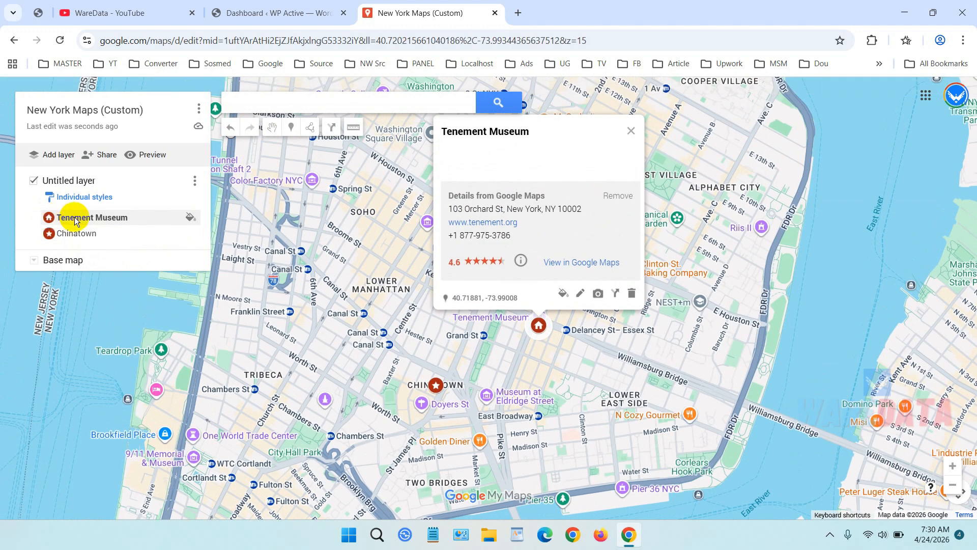
{"action": "left_click", "coordinate": [188, 218]}
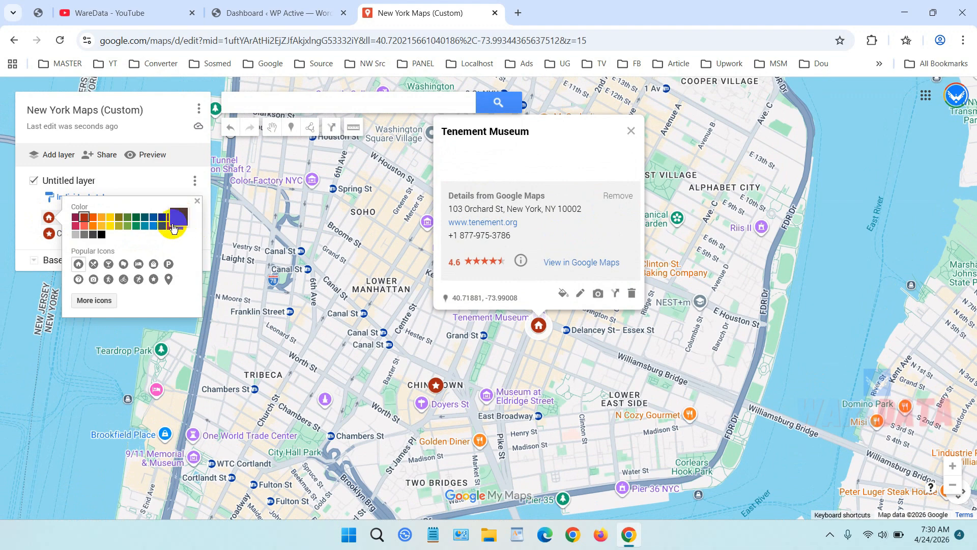
{"action": "left_click", "coordinate": [153, 227]}
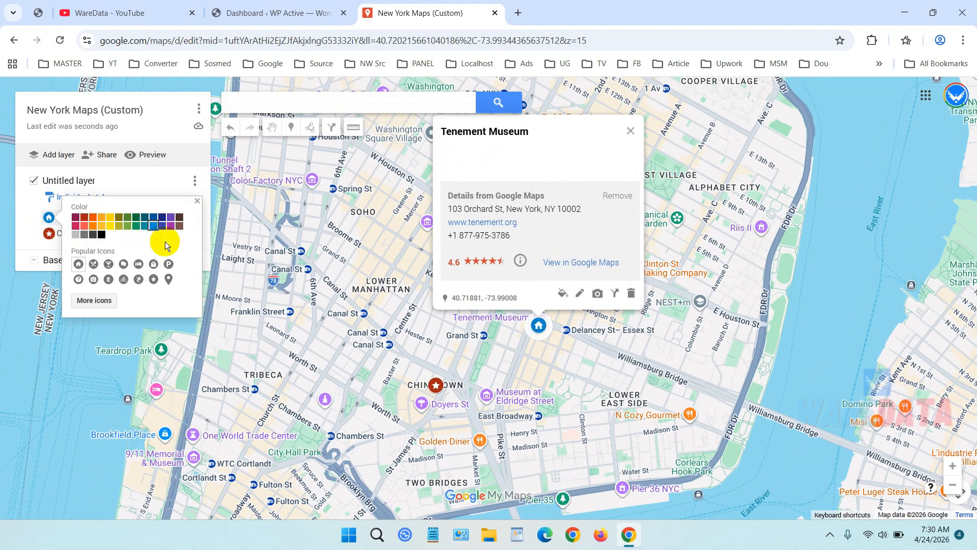
{"action": "left_click", "coordinate": [171, 226]}
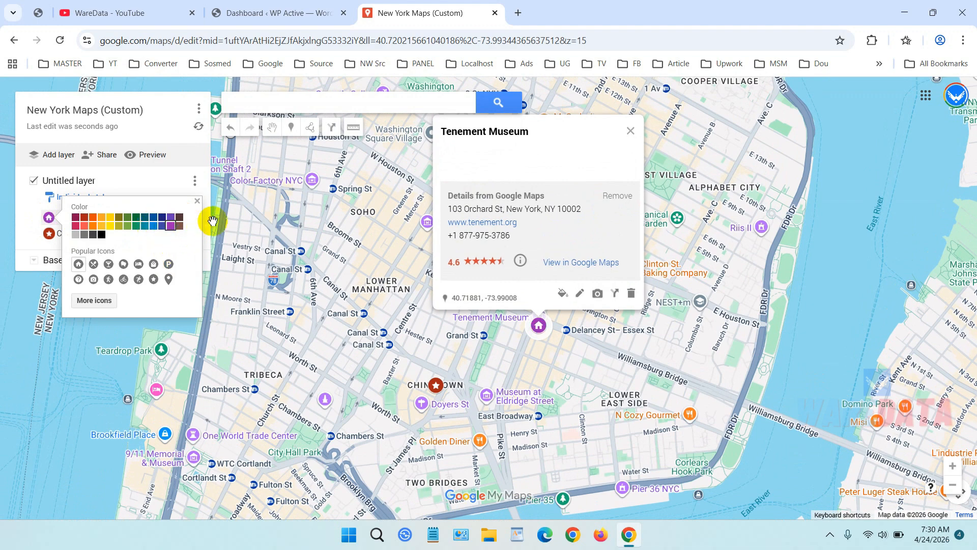
{"action": "left_click", "coordinate": [161, 225]}
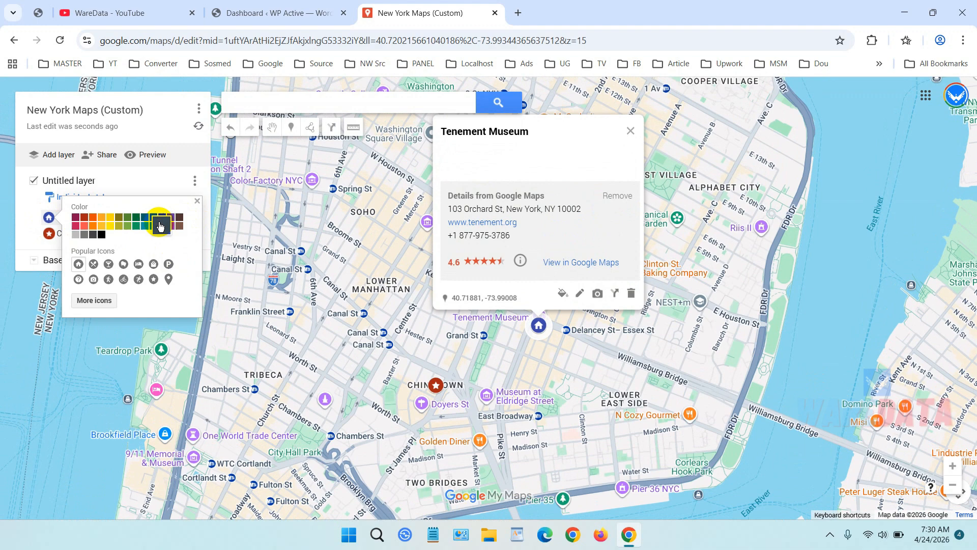
{"action": "left_click", "coordinate": [150, 175]}
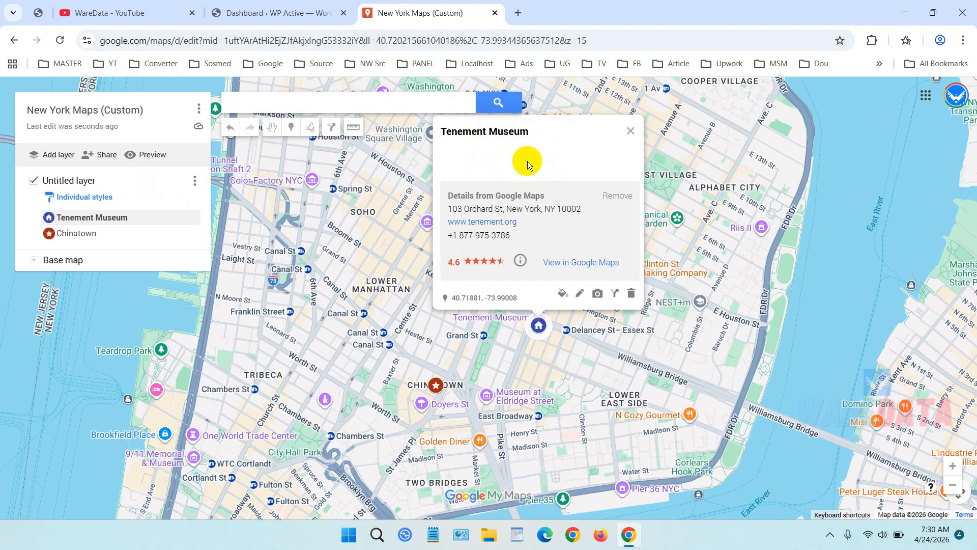
- Rename the Tenement Museum place as "Tenement Museum (Custom)" and save it
{"action": "left_click", "coordinate": [582, 292]}
{"action": "left_click", "coordinate": [553, 133]}
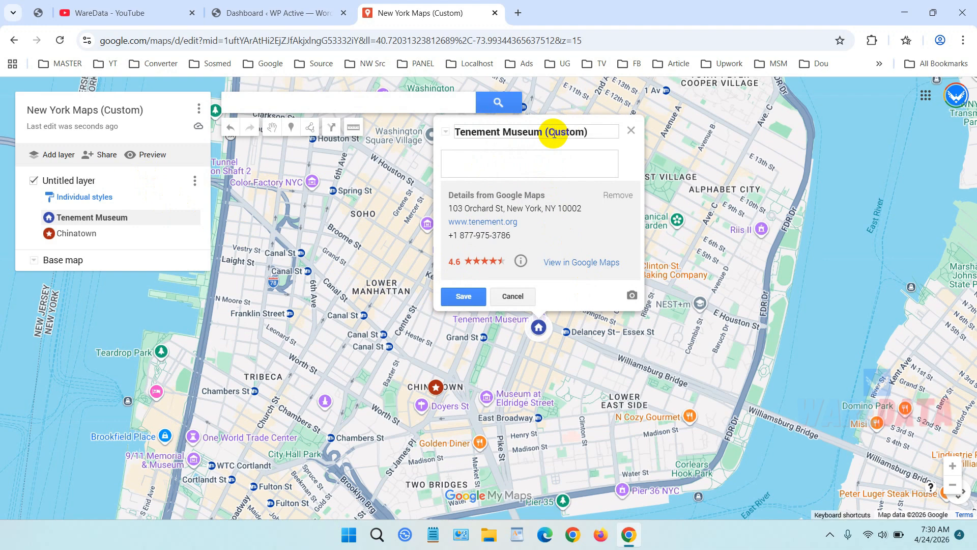
{"action": "type", "text": "(Custom)"}
{"action": "left_click", "coordinate": [464, 296]}
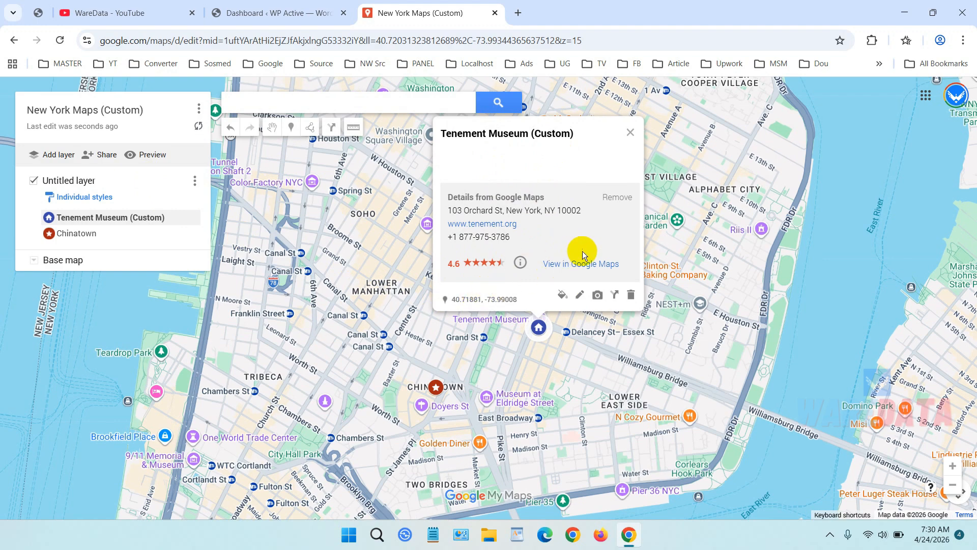
- Recolor the Tenement Museum (Custom) marker dark green and view the options for adding an image or video without choosing one
{"action": "left_click", "coordinate": [564, 295]}
{"action": "left_click", "coordinate": [614, 295]}
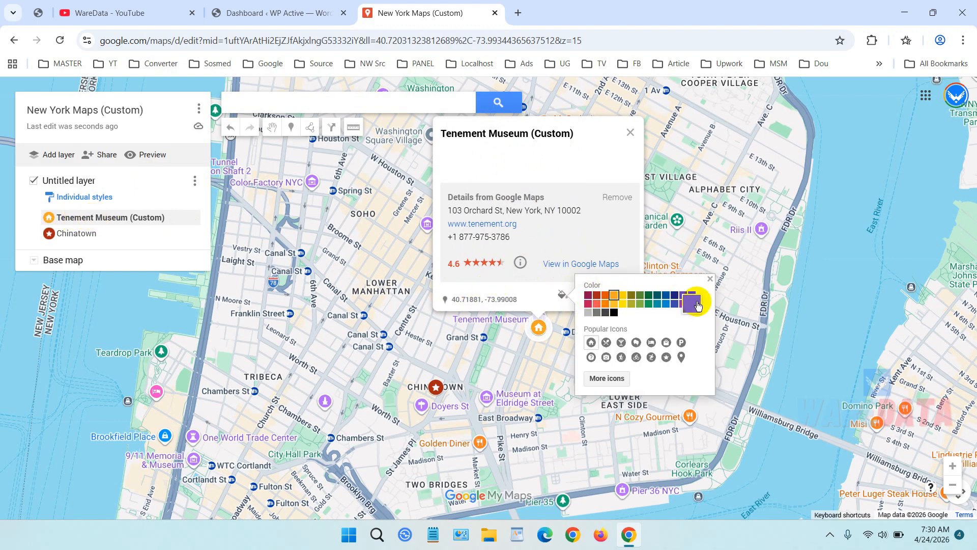
{"action": "left_click", "coordinate": [648, 294]}
{"action": "left_click", "coordinate": [524, 292]}
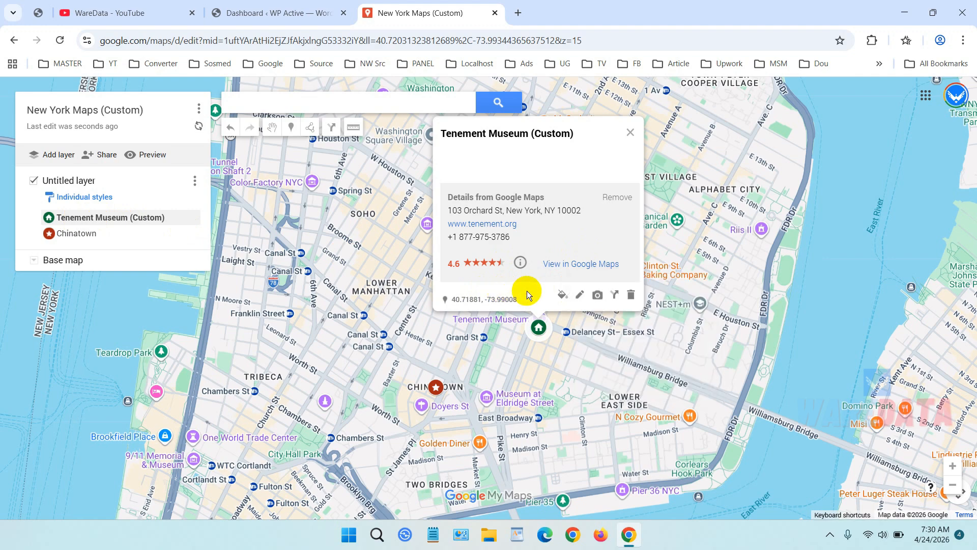
{"action": "left_click", "coordinate": [595, 298]}
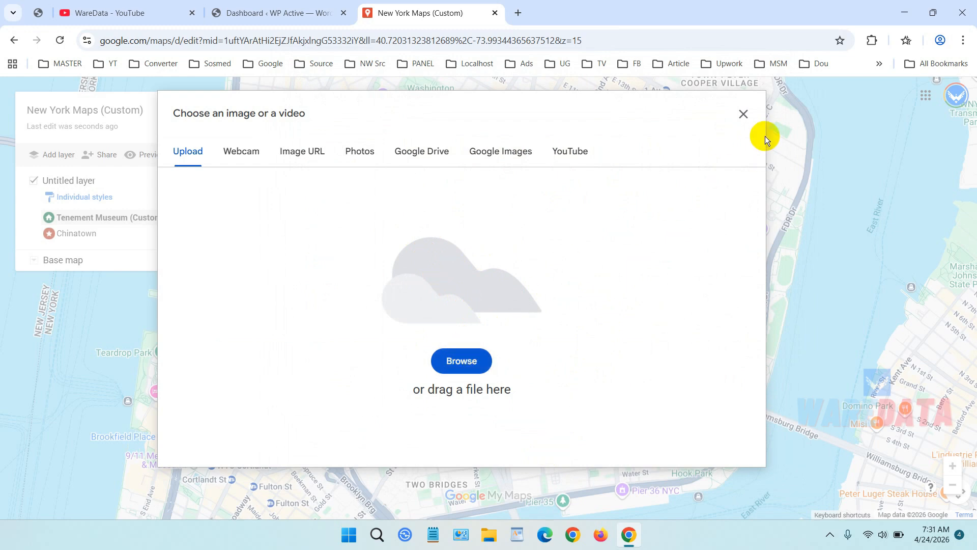
{"action": "left_click", "coordinate": [743, 113]}
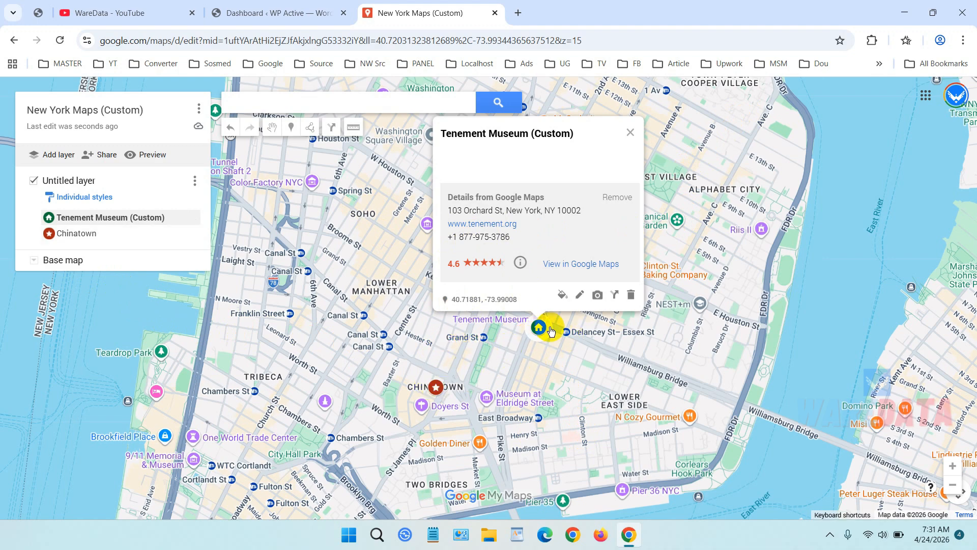
- Change the base map to the style with orange-tan land and blue water, and close the Tenement Museum card
{"action": "left_click", "coordinate": [35, 261]}
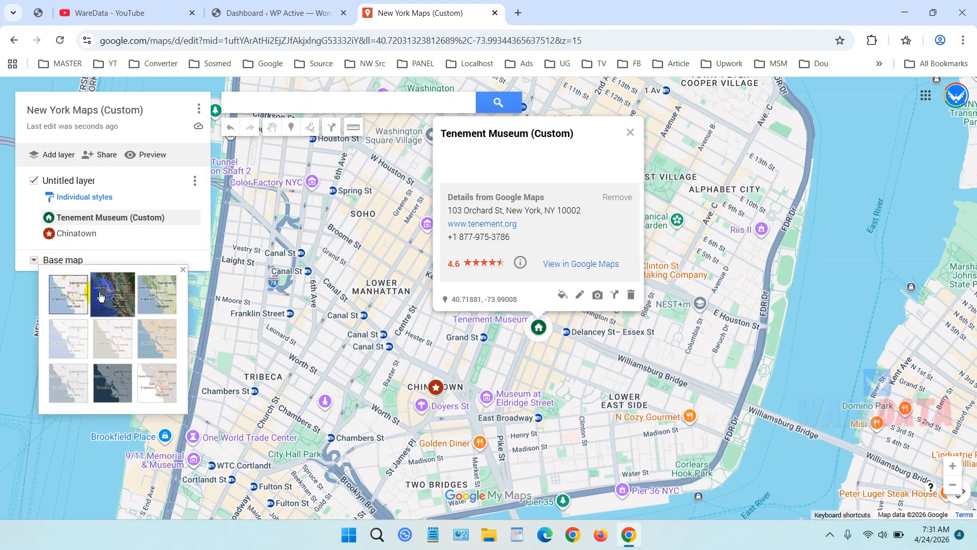
{"action": "left_click", "coordinate": [112, 338]}
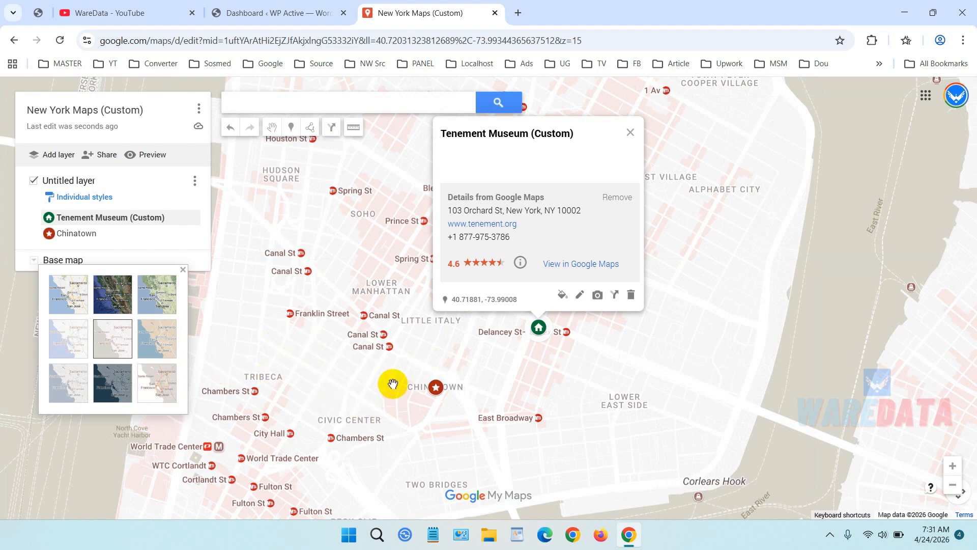
{"action": "left_click", "coordinate": [161, 346]}
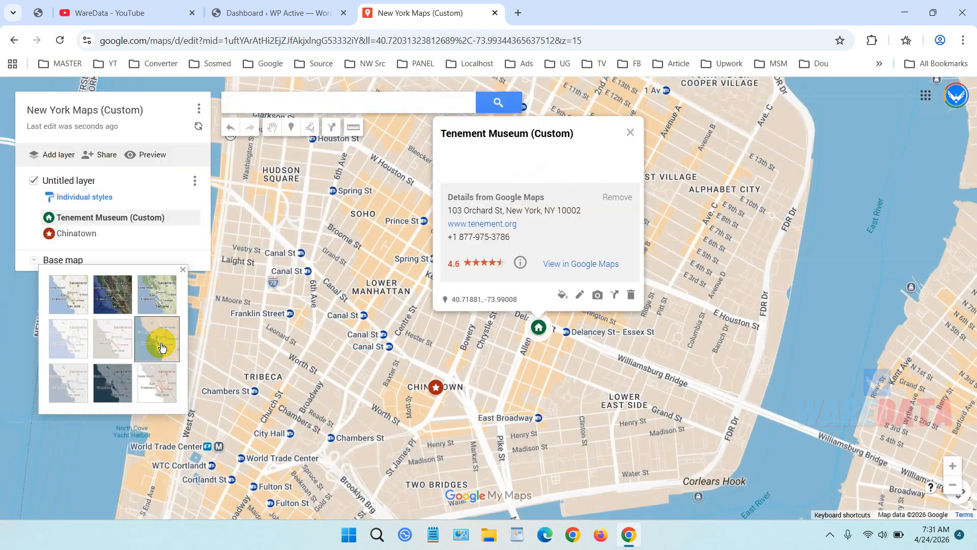
{"action": "left_click", "coordinate": [582, 376]}
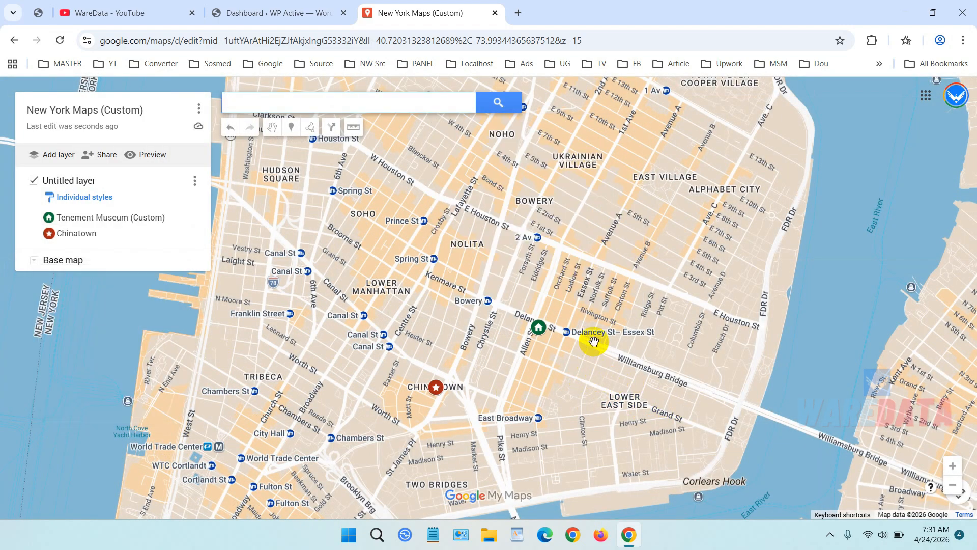
{"action": "scroll", "coordinate": [575, 356], "scroll_direction": "down", "scroll_amount": 1}
{"action": "scroll", "coordinate": [575, 357], "scroll_direction": "down", "scroll_amount": 2}
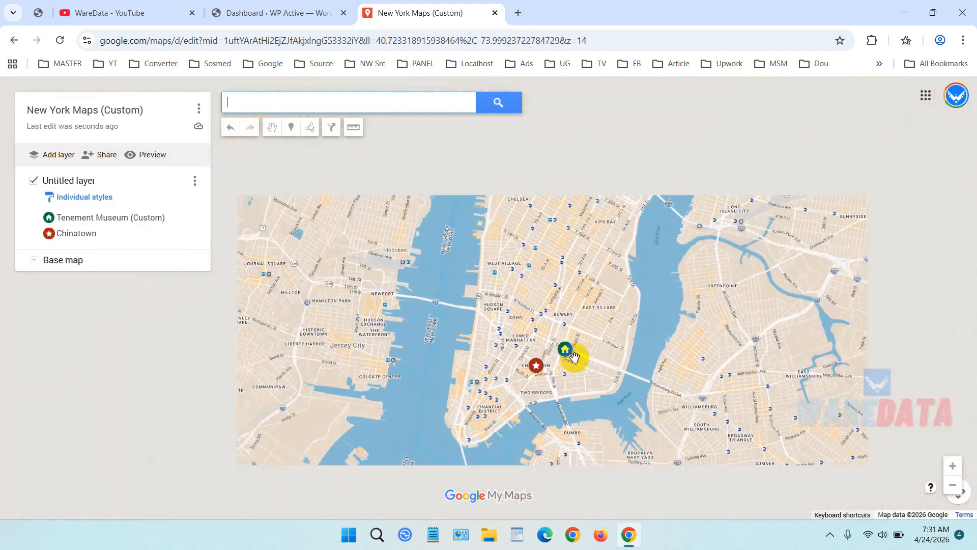
{"action": "scroll", "coordinate": [578, 360], "scroll_direction": "up", "scroll_amount": 3}
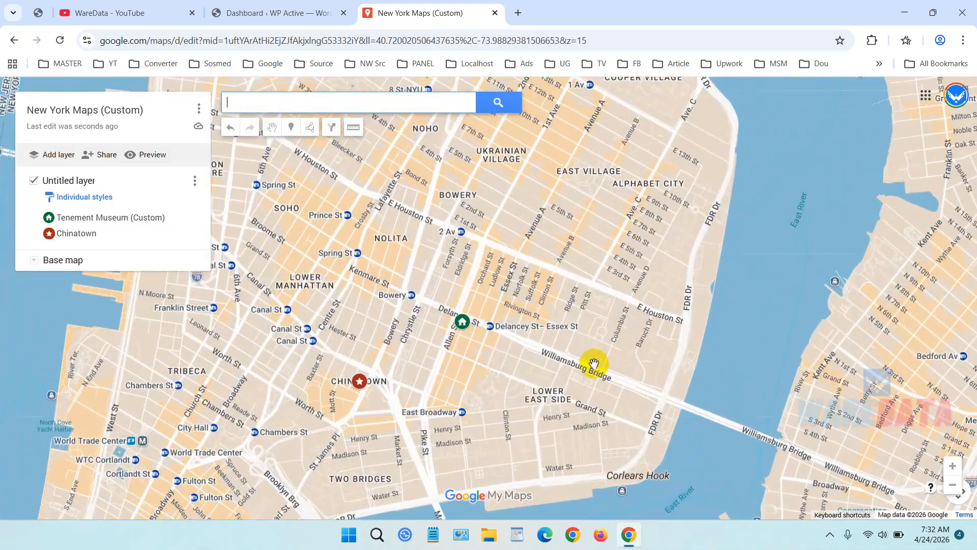
{"action": "left_click_drag", "start_coordinate": [549, 356], "coordinate": [604, 366]}
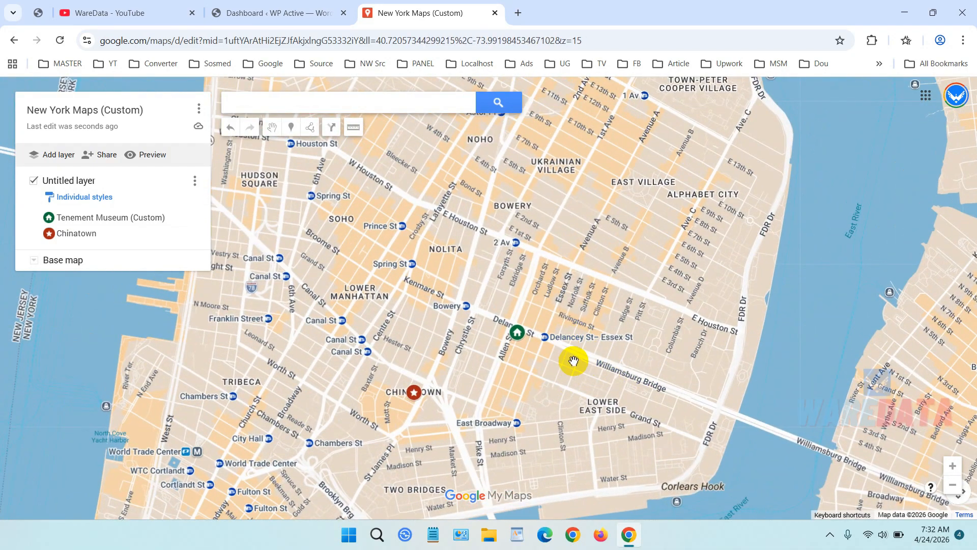
- Frame Lower Manhattan with both markers in view and save this as the map's default view
{"action": "left_click", "coordinate": [199, 110]}
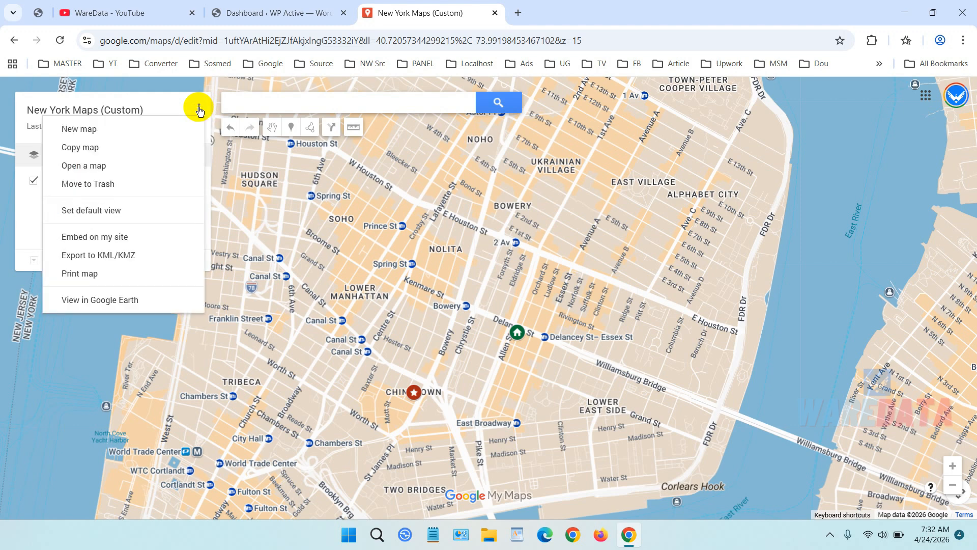
{"action": "left_click", "coordinate": [157, 213]}
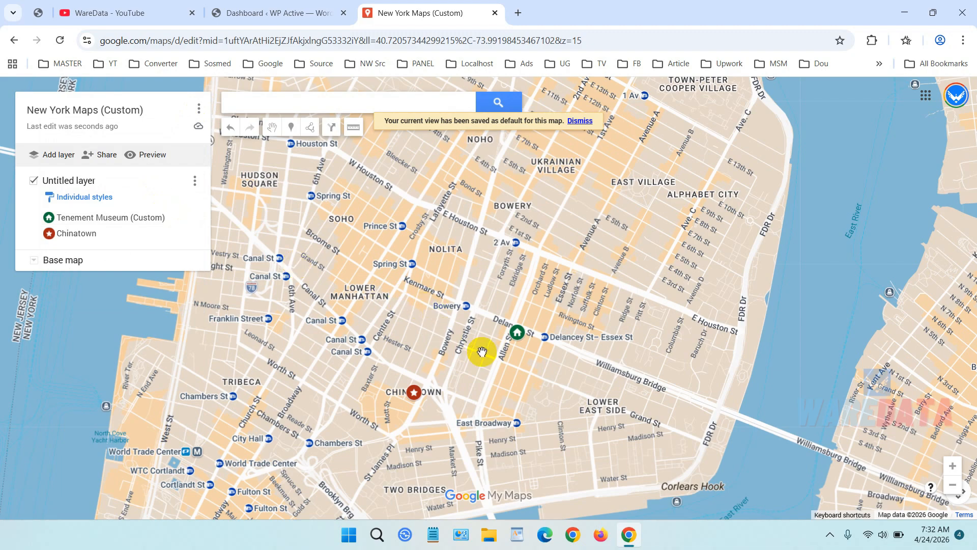
{"action": "scroll", "coordinate": [481, 351], "scroll_direction": "up", "scroll_amount": 1}
{"action": "scroll", "coordinate": [482, 351], "scroll_direction": "down", "scroll_amount": 1}
{"action": "scroll", "coordinate": [476, 364], "scroll_direction": "up", "scroll_amount": 1}
{"action": "scroll", "coordinate": [474, 366], "scroll_direction": "down", "scroll_amount": 1}
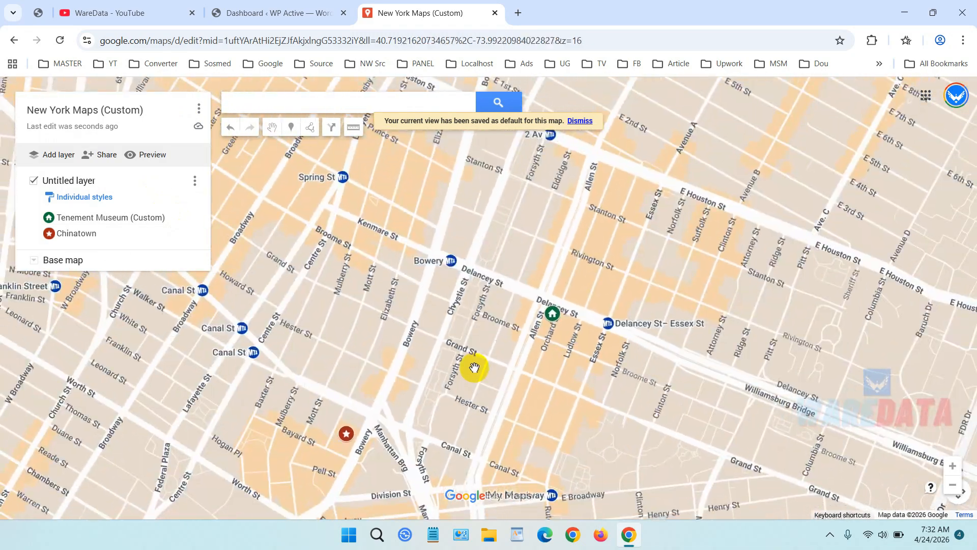
{"action": "left_click", "coordinate": [199, 108]}
{"action": "left_click", "coordinate": [160, 210]}
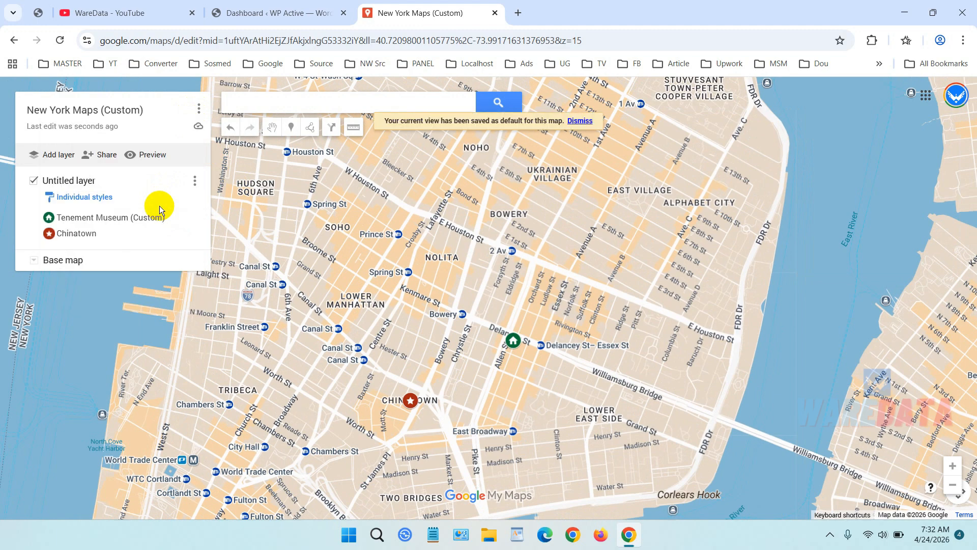
- Try to get the code for embedding the map on a website
{"action": "left_click", "coordinate": [199, 112]}
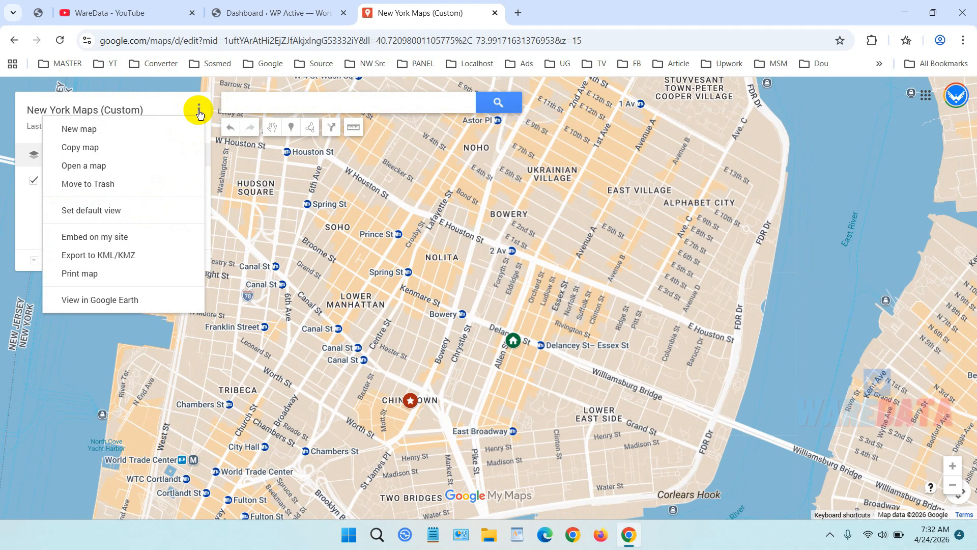
{"action": "left_click", "coordinate": [139, 244]}
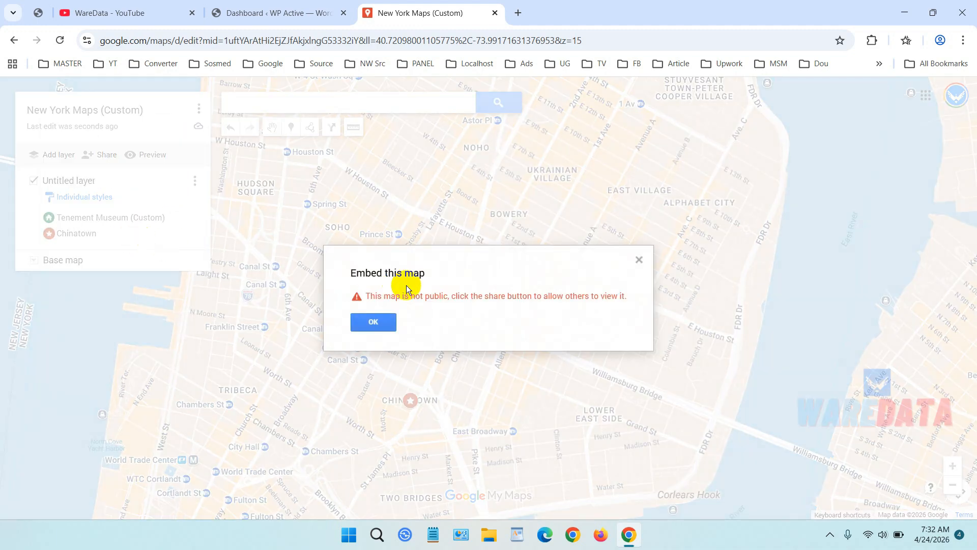
{"action": "left_click", "coordinate": [373, 322]}
{"action": "left_click", "coordinate": [199, 111]}
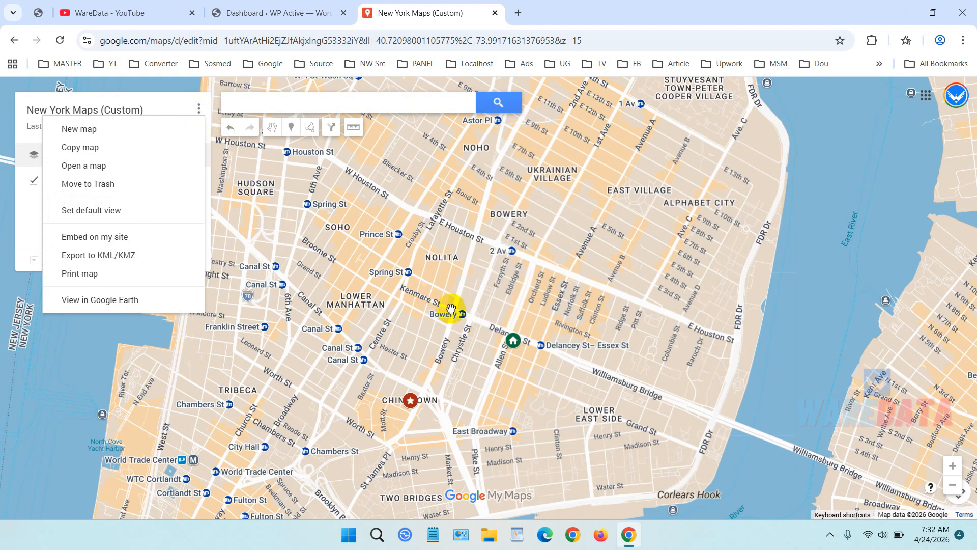
{"action": "left_click", "coordinate": [147, 111]}
{"action": "left_click", "coordinate": [481, 359]}
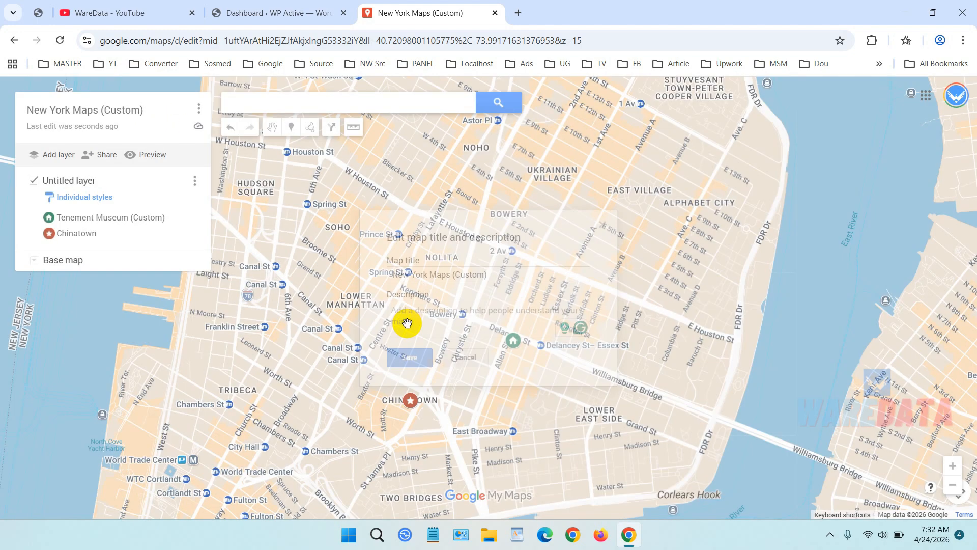
- Share the map so that anyone with the link can view it, and close the sharing settings
{"action": "left_click", "coordinate": [107, 155]}
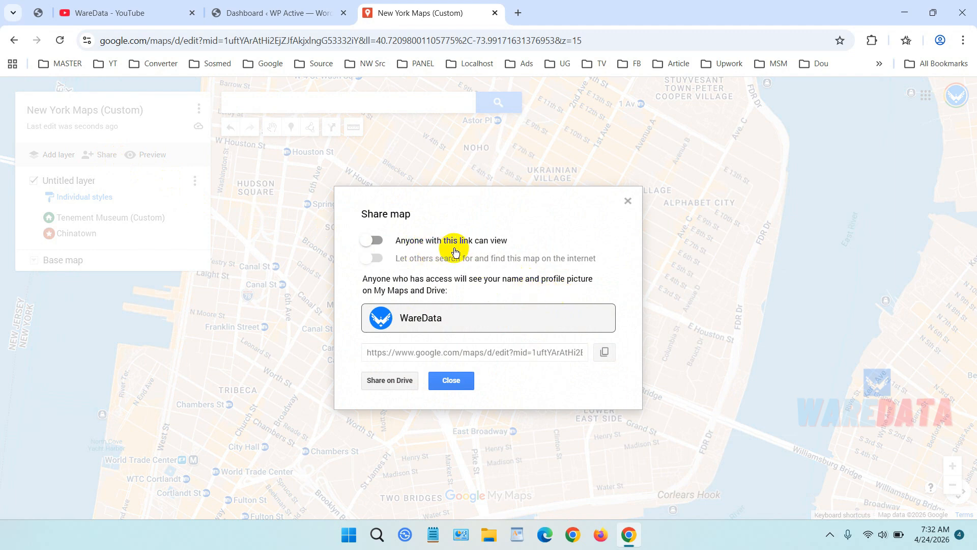
{"action": "left_click", "coordinate": [376, 241]}
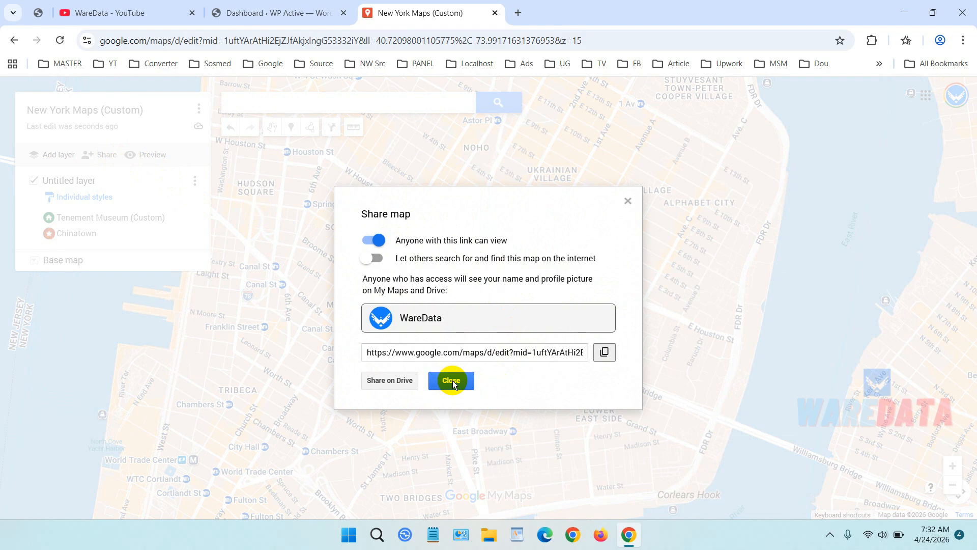
{"action": "left_click", "coordinate": [451, 381]}
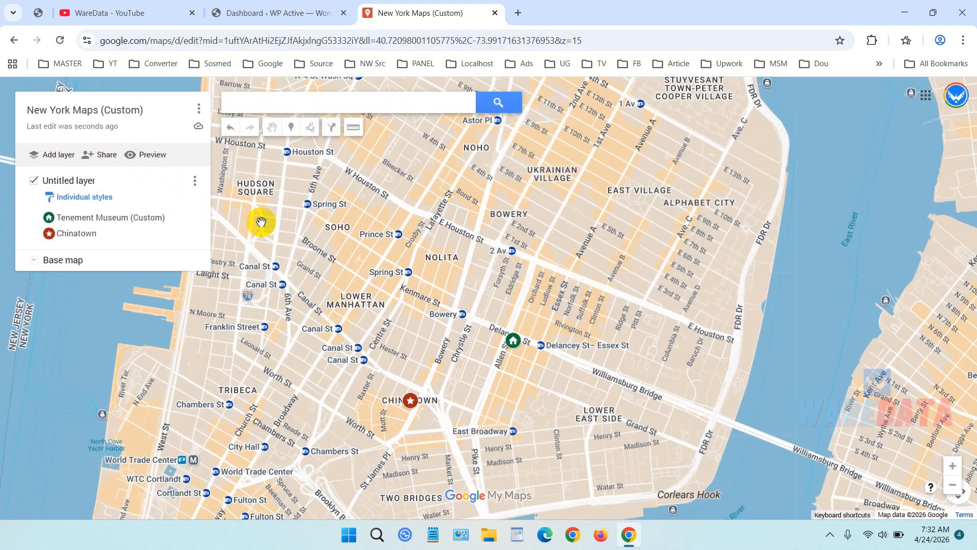
- Exclude the owner's profile picture and name from the map's embed header and copy the complete iframe embed code
{"action": "left_click", "coordinate": [197, 110]}
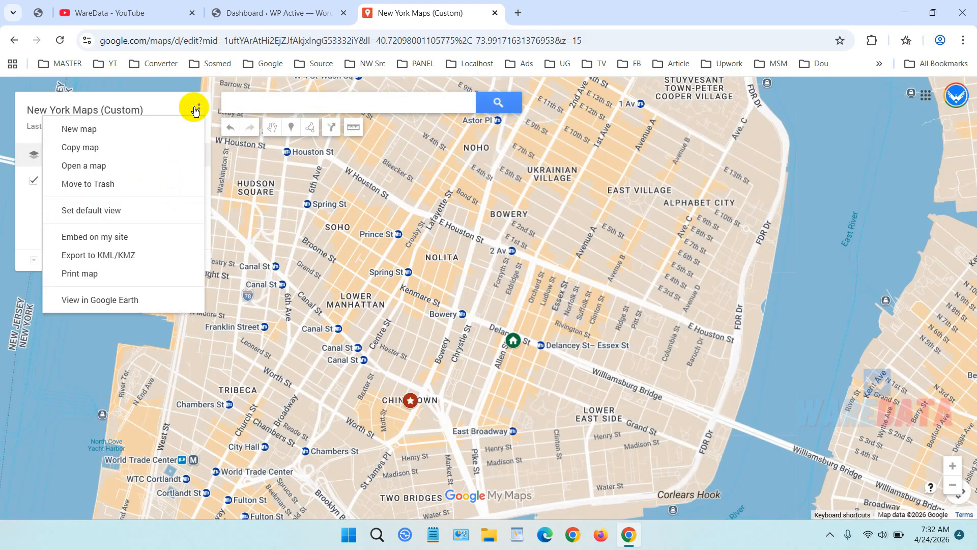
{"action": "left_click", "coordinate": [173, 235]}
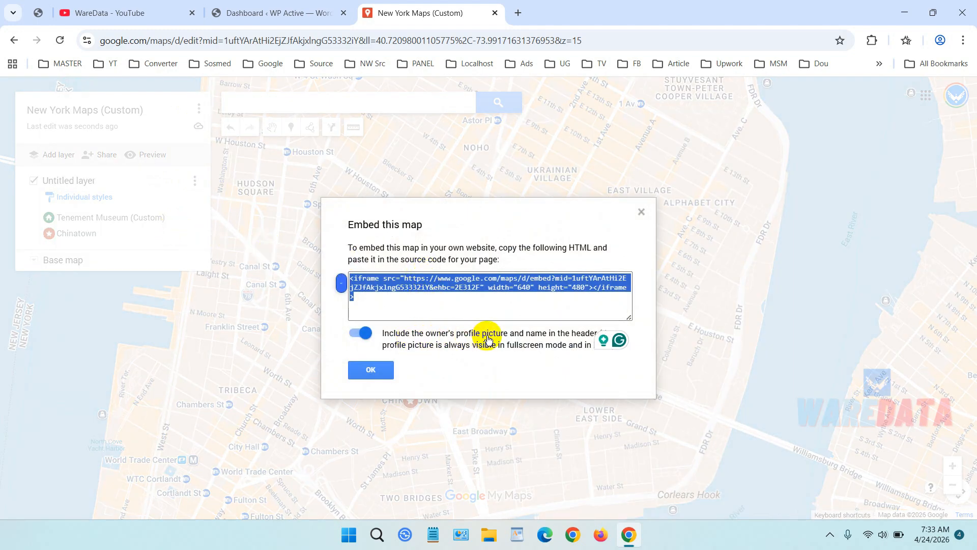
{"action": "left_click", "coordinate": [362, 334]}
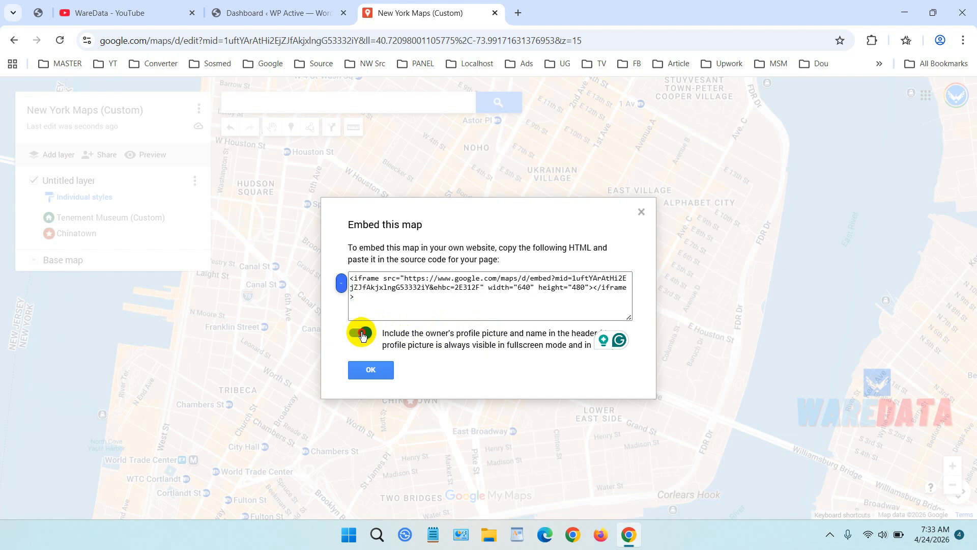
{"action": "double_click", "coordinate": [393, 287]}
{"action": "triple_click", "coordinate": [393, 286]}
{"action": "right_click", "coordinate": [394, 286]}
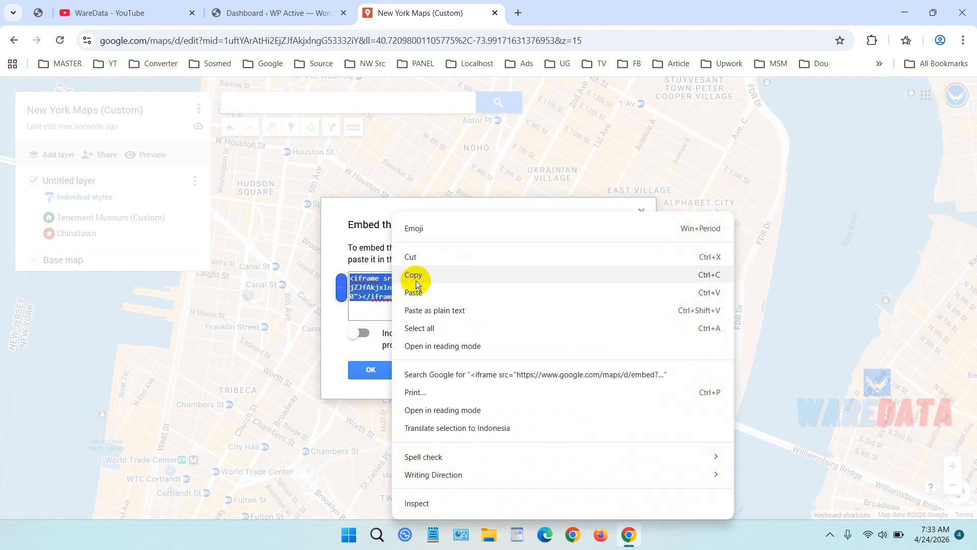
{"action": "left_click", "coordinate": [415, 278]}
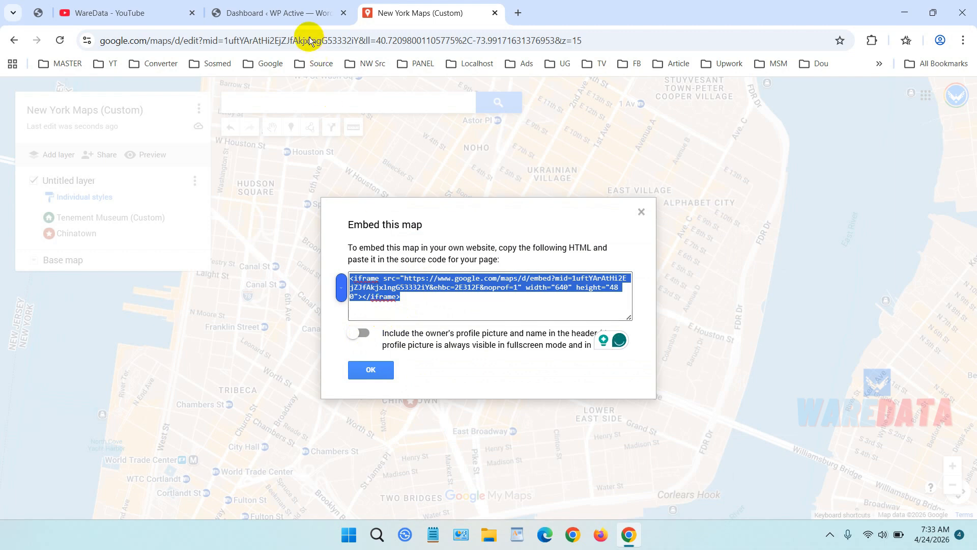
- Switch to the WordPress dashboard and add a new page titled "Maps"
{"action": "left_click", "coordinate": [301, 16]}
{"action": "mouse_move", "coordinate": [59, 229]}
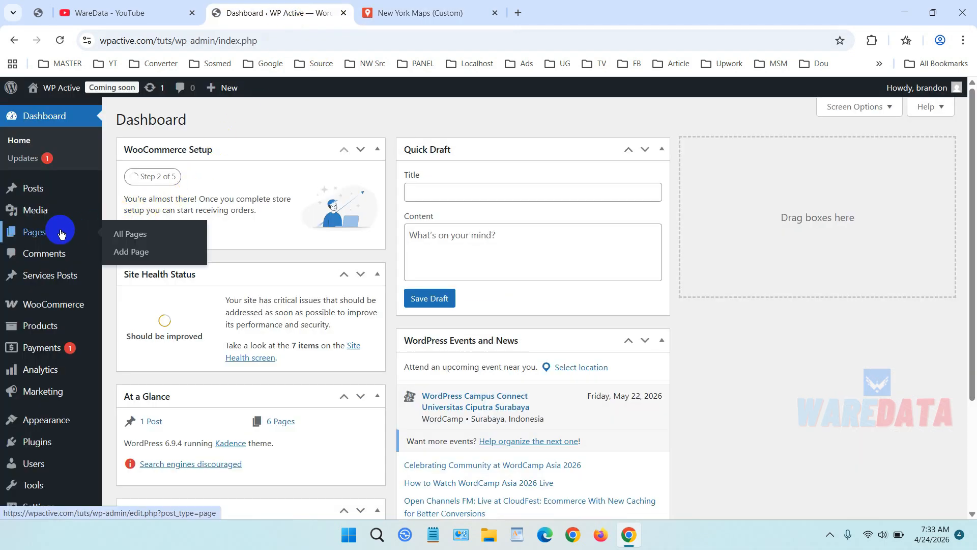
{"action": "left_click", "coordinate": [136, 251]}
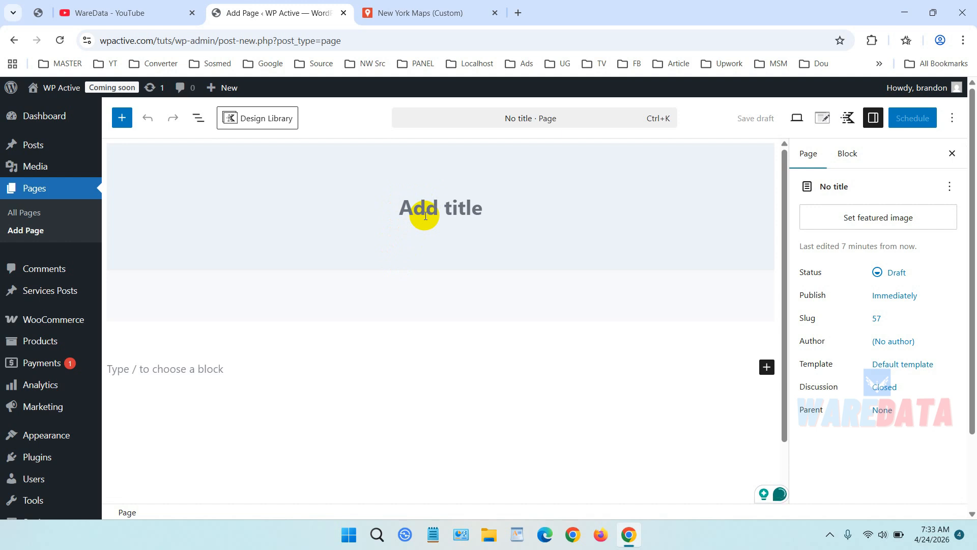
{"action": "type", "text": "Maps"}
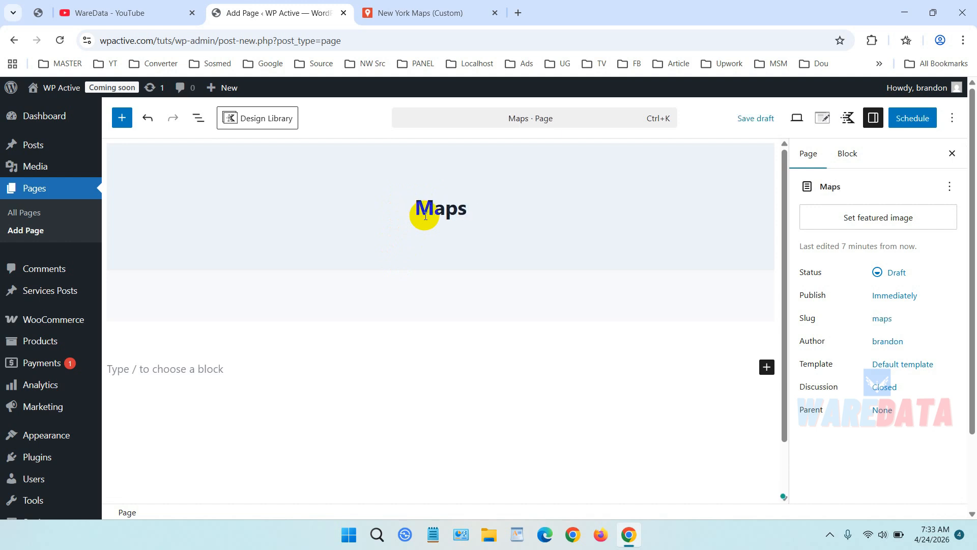
- Insert a Custom HTML block in the Maps page and paste the copied map embed code into it
{"action": "left_click", "coordinate": [767, 367]}
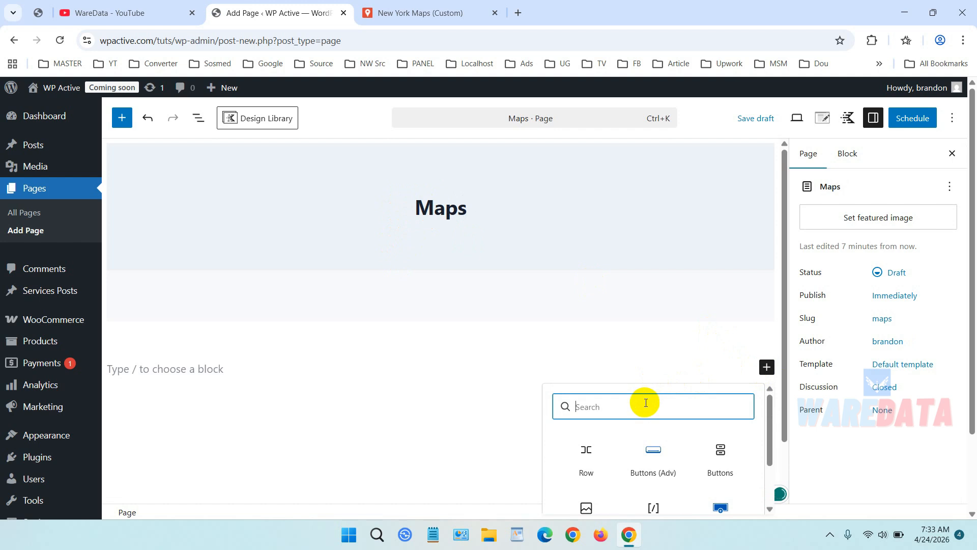
{"action": "type", "text": "html"}
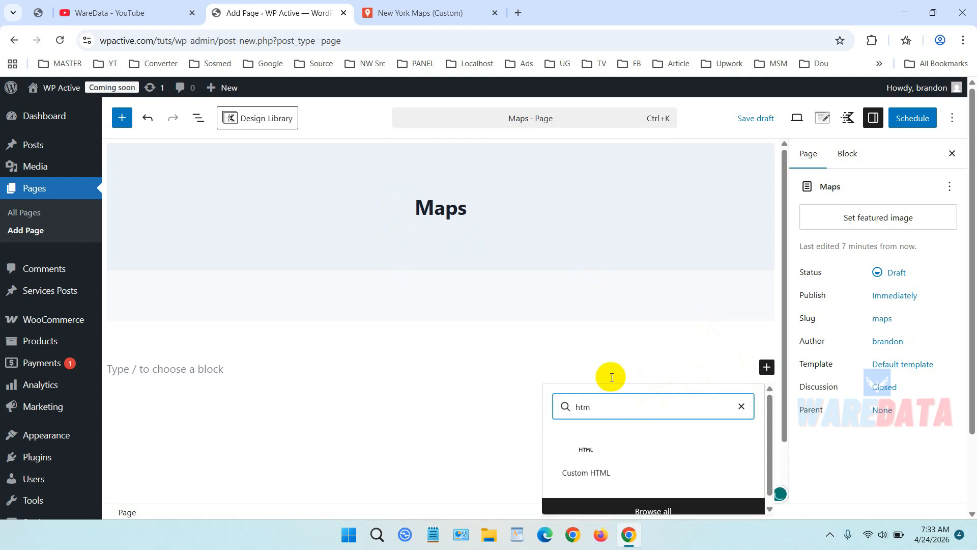
{"action": "left_click", "coordinate": [589, 457]}
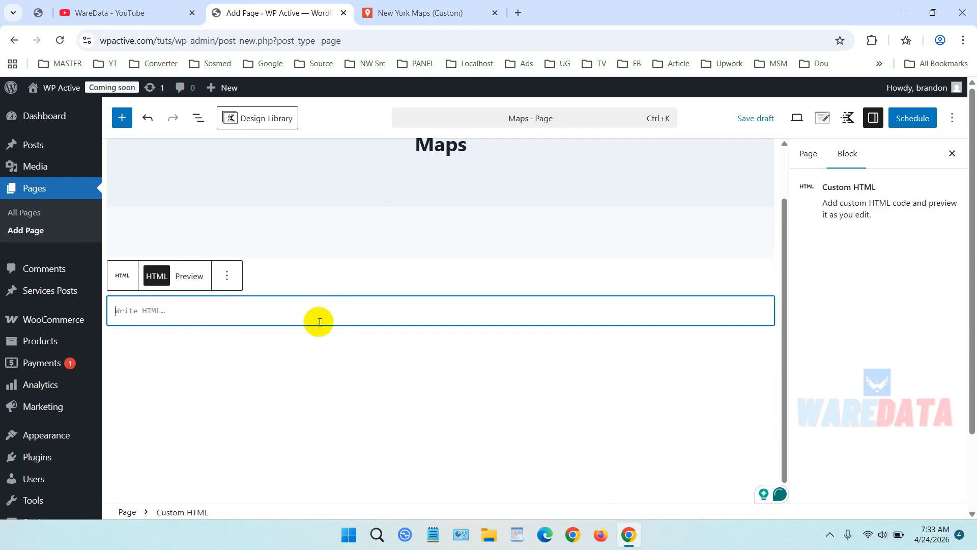
{"action": "key", "text": "ctrl+v"}
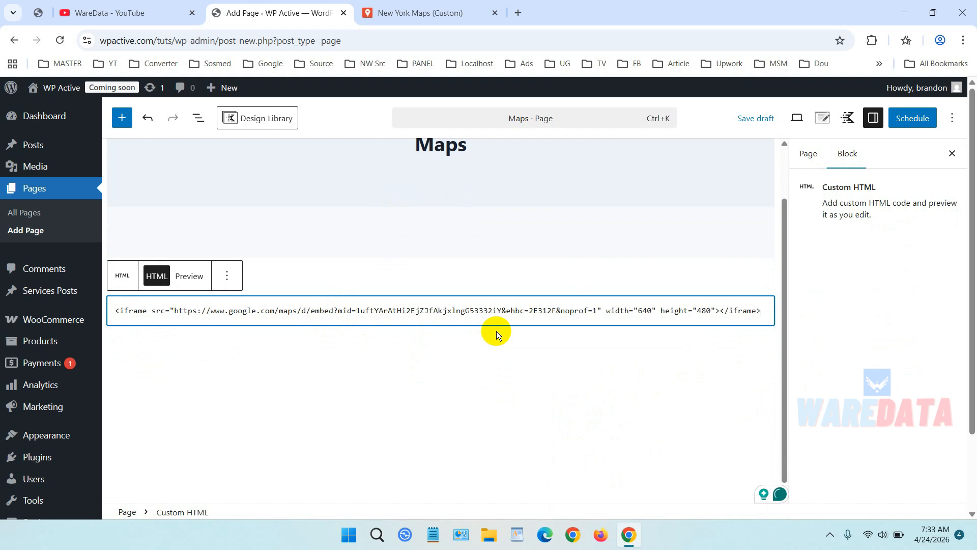
- Wrap the iframe code in opening and closing <center> tags to centre the map on the page
{"action": "key", "text": "Return"}
{"action": "type", "text": "</center>"}
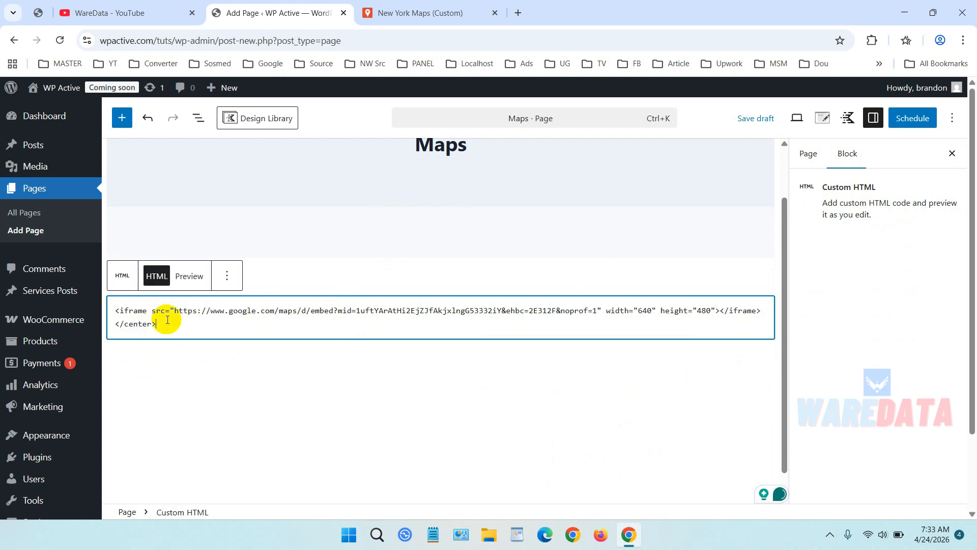
{"action": "left_click_drag", "start_coordinate": [159, 324], "coordinate": [127, 312]}
{"action": "key", "text": "ctrl+c"}
{"action": "left_click", "coordinate": [116, 311]}
{"action": "key", "text": "ctrl+v"}
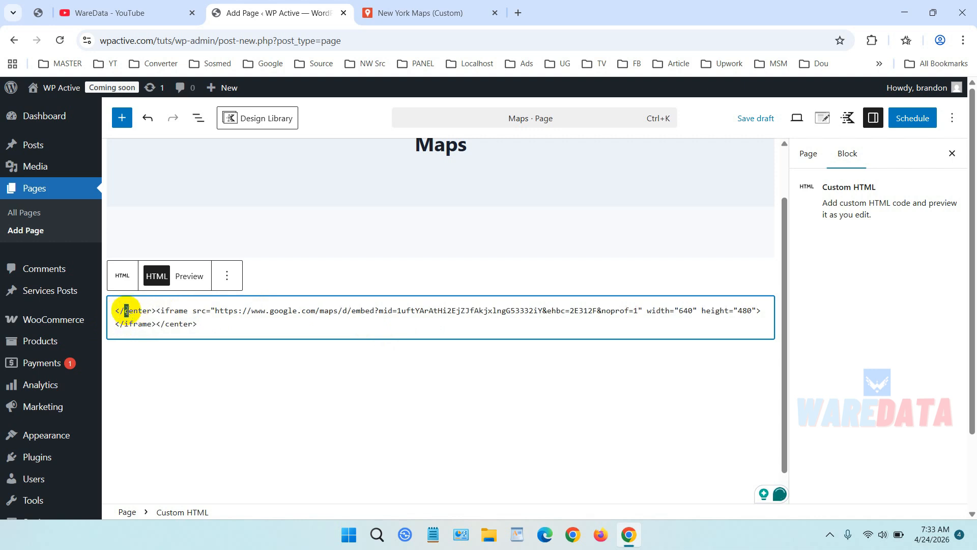
{"action": "key", "text": "Left"}
{"action": "key", "text": "BackSpace"}
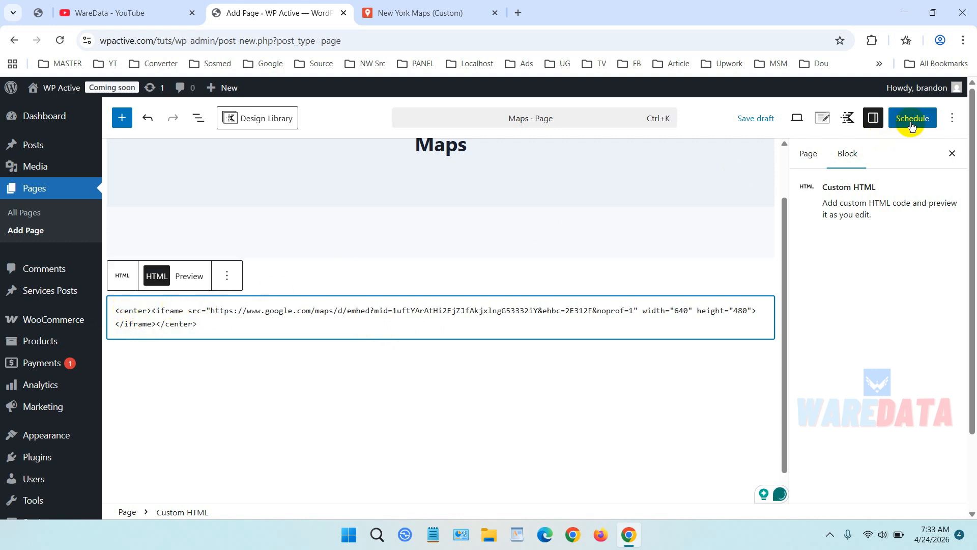
- Publish the Maps page with public visibility and open the live page
{"action": "left_click", "coordinate": [911, 119]}
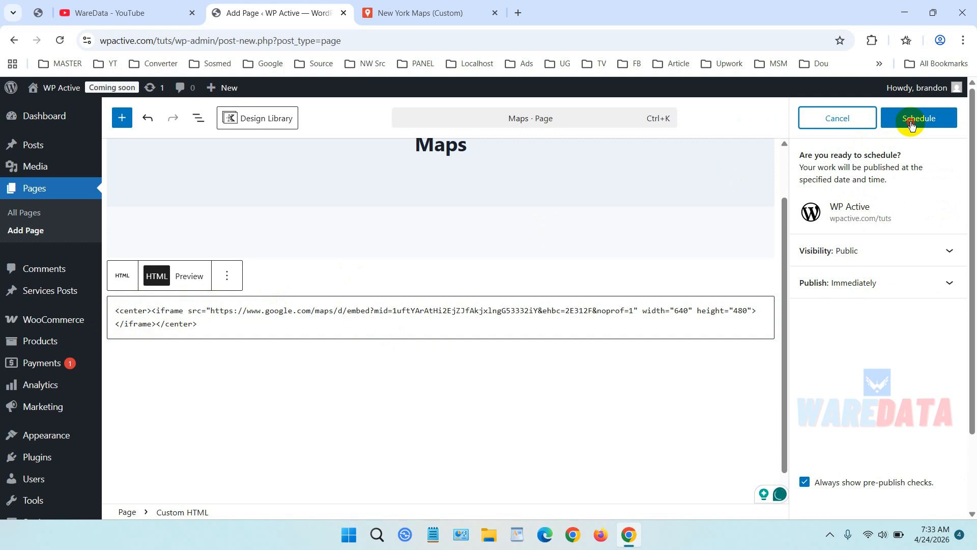
{"action": "left_click", "coordinate": [911, 124]}
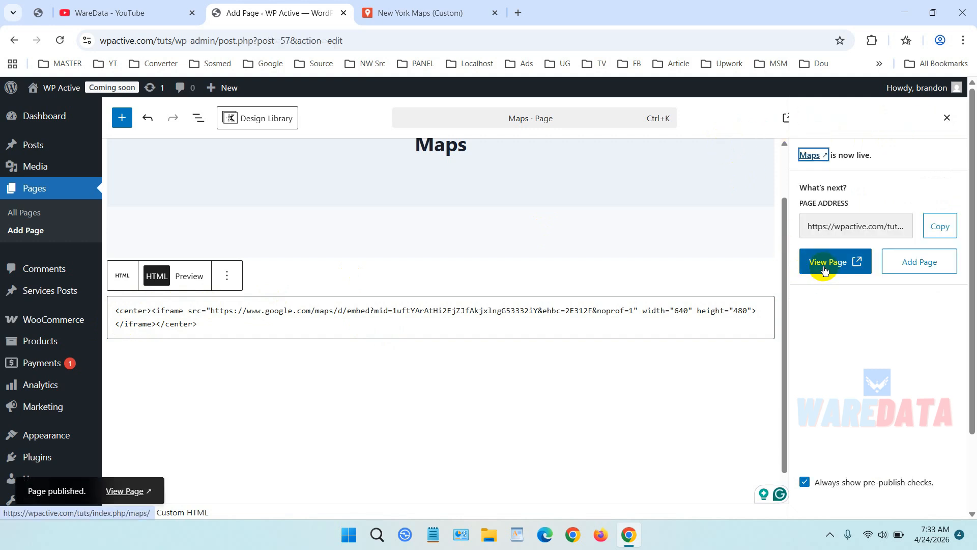
{"action": "left_click", "coordinate": [825, 270]}
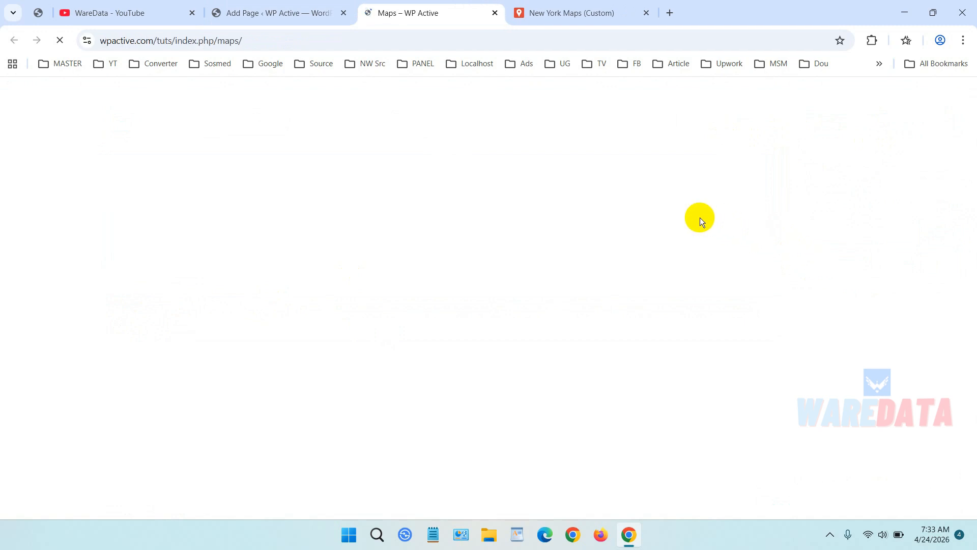
- Check the embedded map on the live page by viewing the details of the Tenement Museum (Custom) and Chinatown markers
{"action": "scroll", "coordinate": [700, 218], "scroll_direction": "down", "scroll_amount": 3}
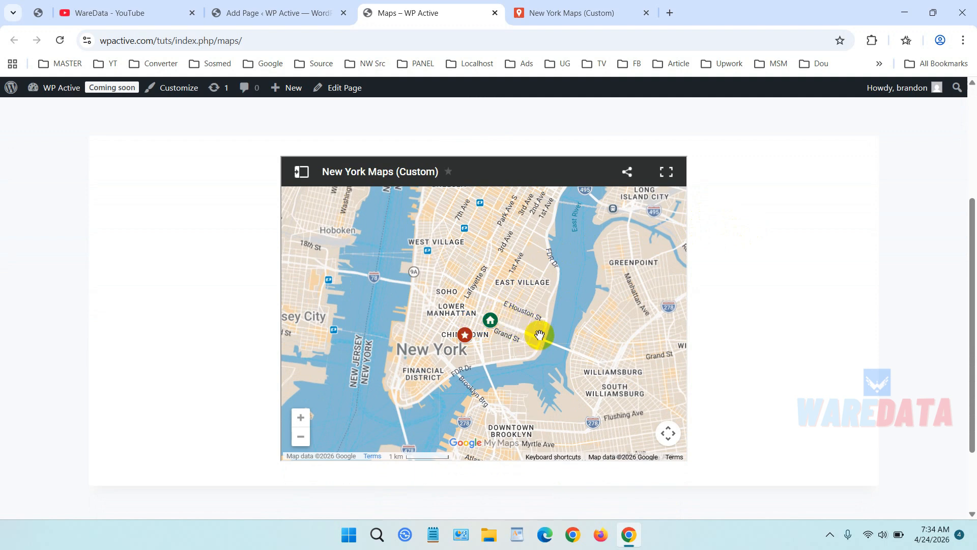
{"action": "left_click", "coordinate": [491, 324]}
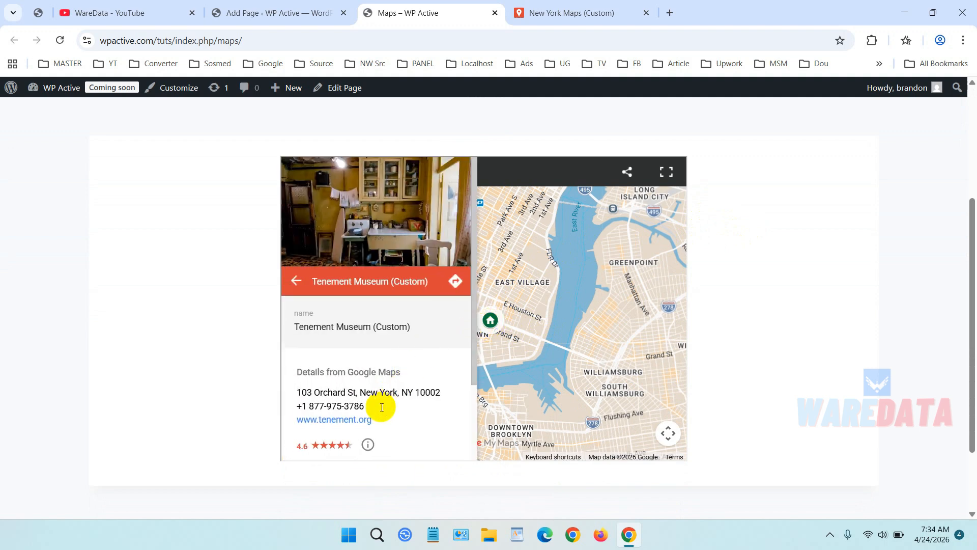
{"action": "scroll", "coordinate": [381, 407], "scroll_direction": "down", "scroll_amount": 2}
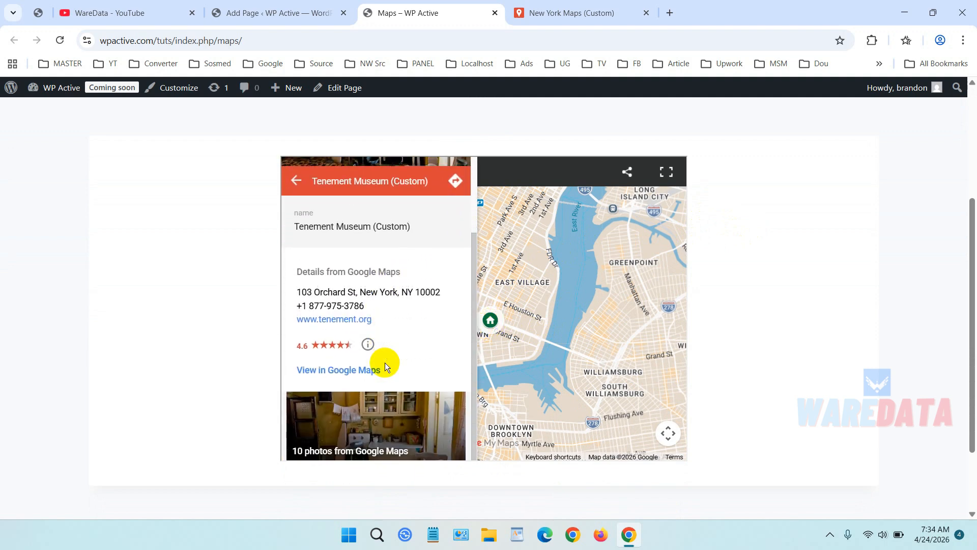
{"action": "scroll", "coordinate": [385, 363], "scroll_direction": "up", "scroll_amount": 2}
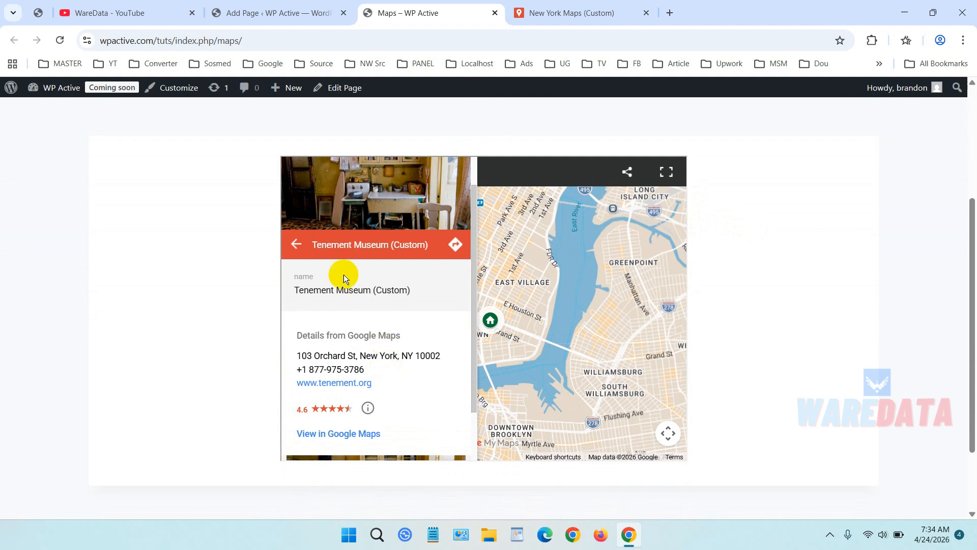
{"action": "left_click", "coordinate": [296, 249]}
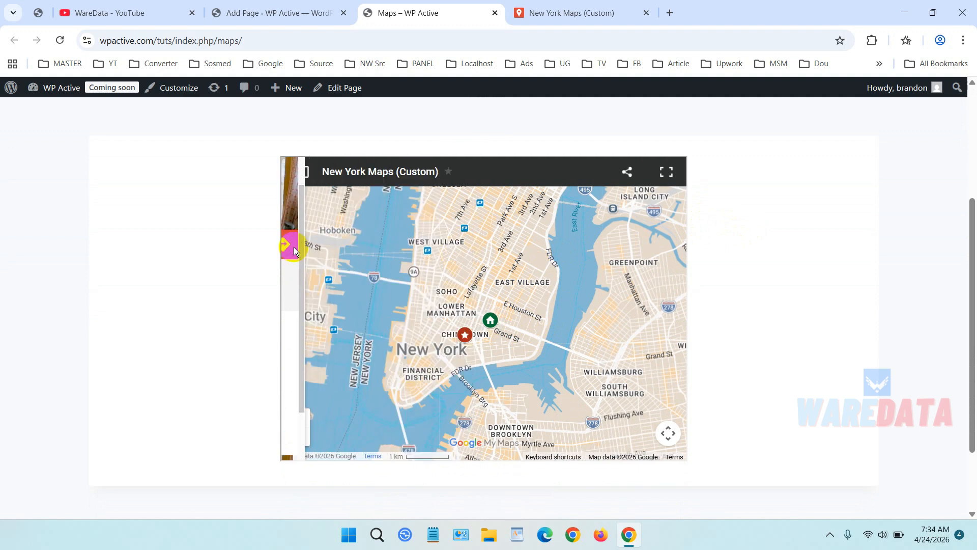
{"action": "left_click", "coordinate": [462, 336]}
{"action": "scroll", "coordinate": [417, 351], "scroll_direction": "down", "scroll_amount": 1}
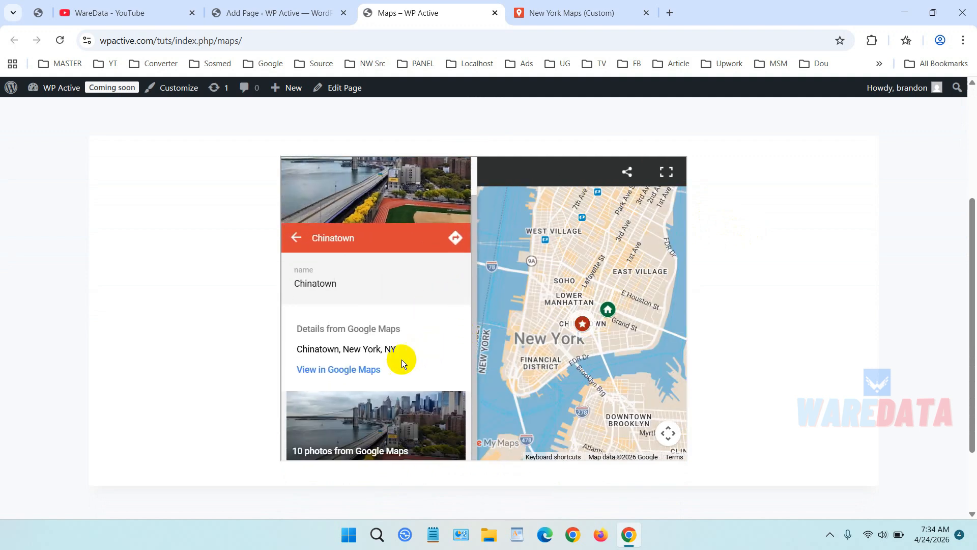
- Open the Chinatown marker's place listing in Google Maps from the embedded map, and return to the live Maps page
{"action": "left_click", "coordinate": [371, 370]}
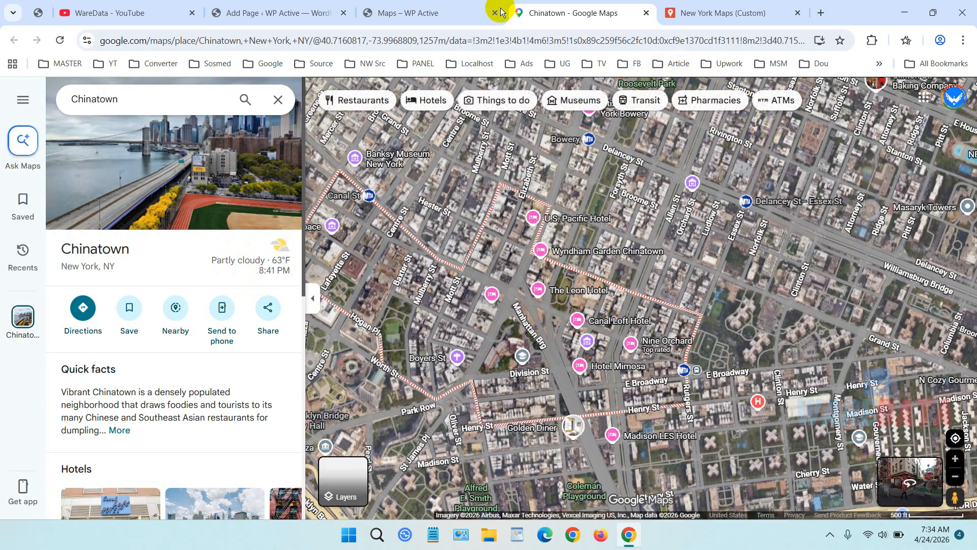
{"action": "left_click", "coordinate": [461, 11]}
- Set the iframe width to 80% in the Maps page's Custom HTML block and save the page
{"action": "left_click", "coordinate": [321, 10]}
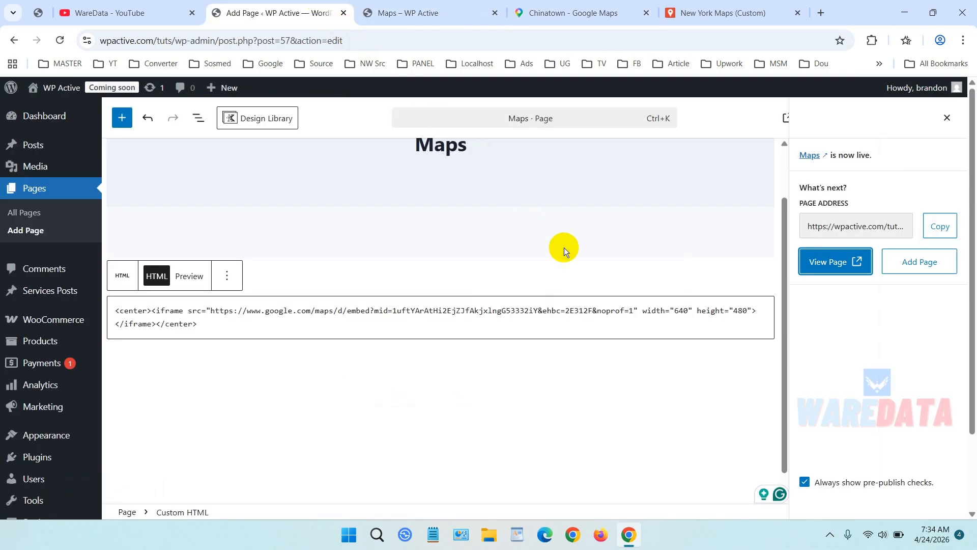
{"action": "double_click", "coordinate": [681, 310]}
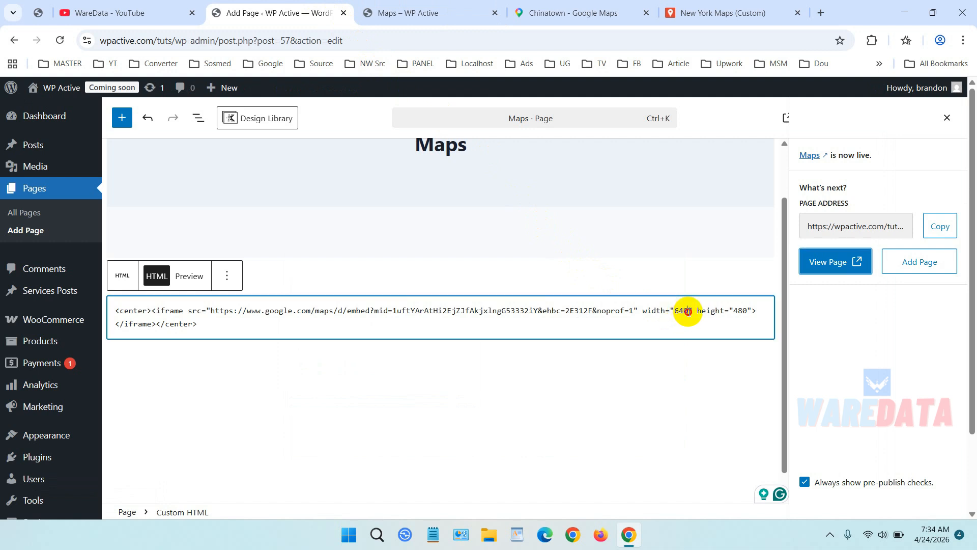
{"action": "type", "text": "800%"}
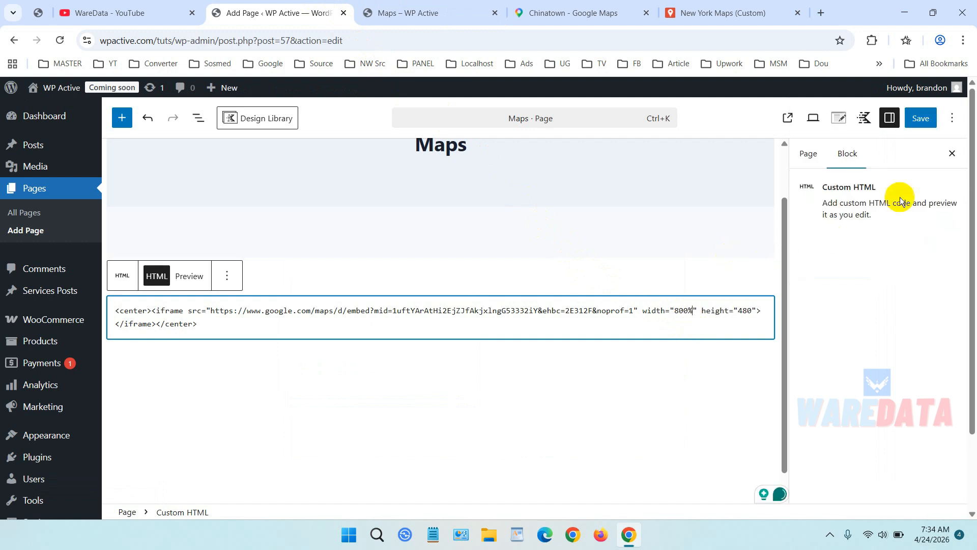
{"action": "left_click", "coordinate": [676, 311]}
{"action": "key", "text": "Delete"}
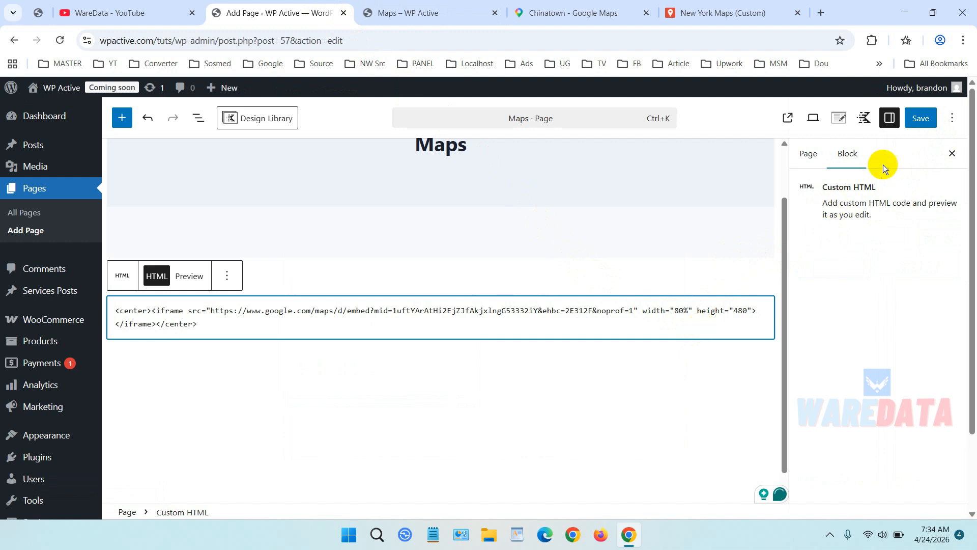
{"action": "left_click", "coordinate": [924, 118]}
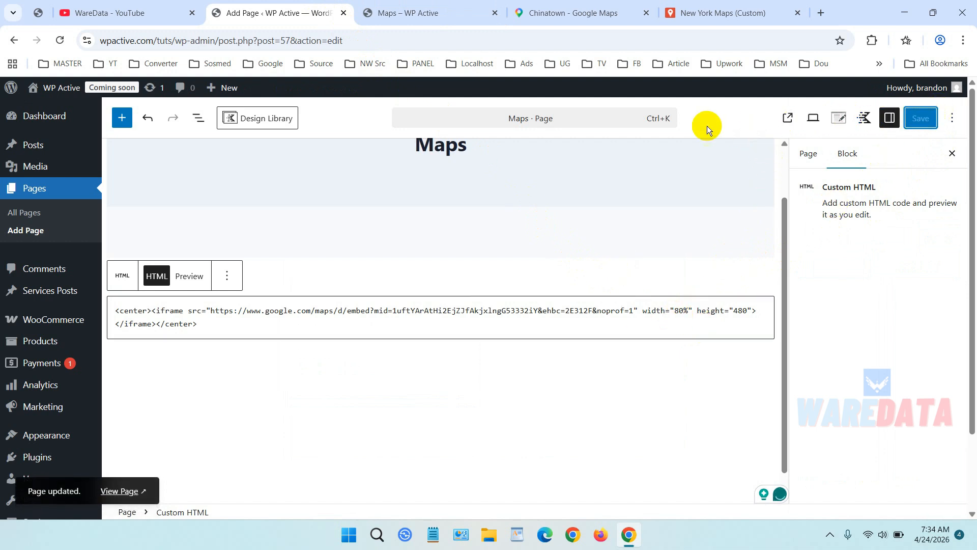
- Open the updated live Maps page and check the resized embedded map, including the Tenement Museum (Custom) marker's details
{"action": "left_click", "coordinate": [786, 117]}
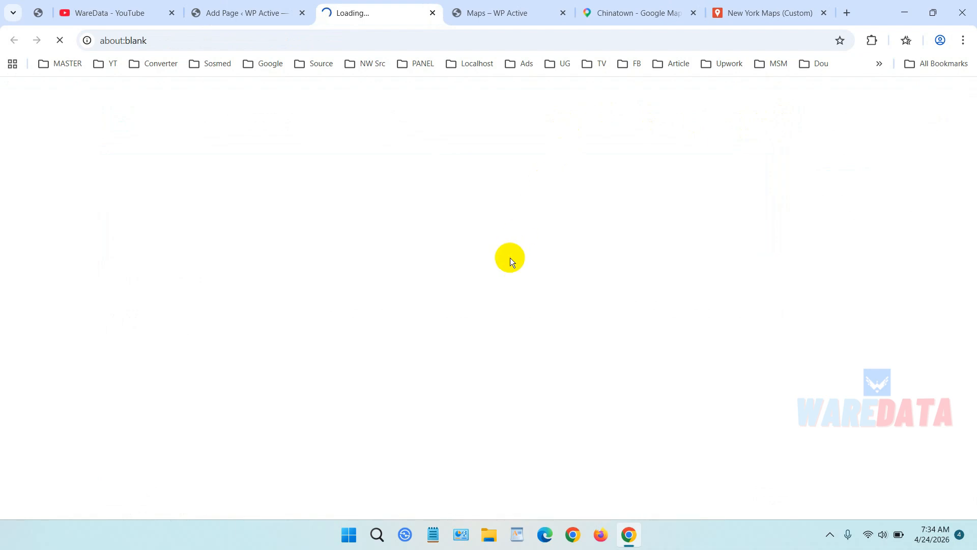
{"action": "scroll", "coordinate": [512, 260], "scroll_direction": "down", "scroll_amount": 3}
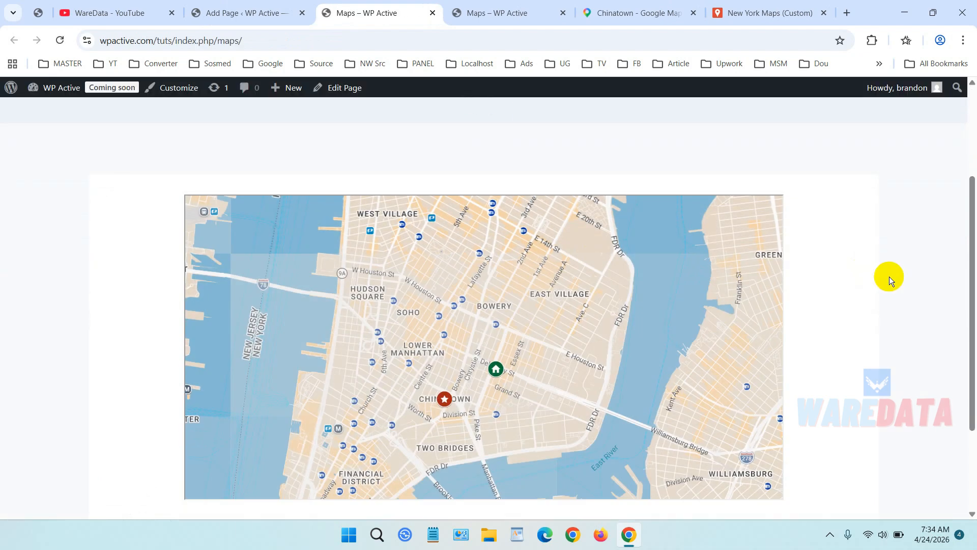
{"action": "scroll", "coordinate": [889, 276], "scroll_direction": "down", "scroll_amount": 1}
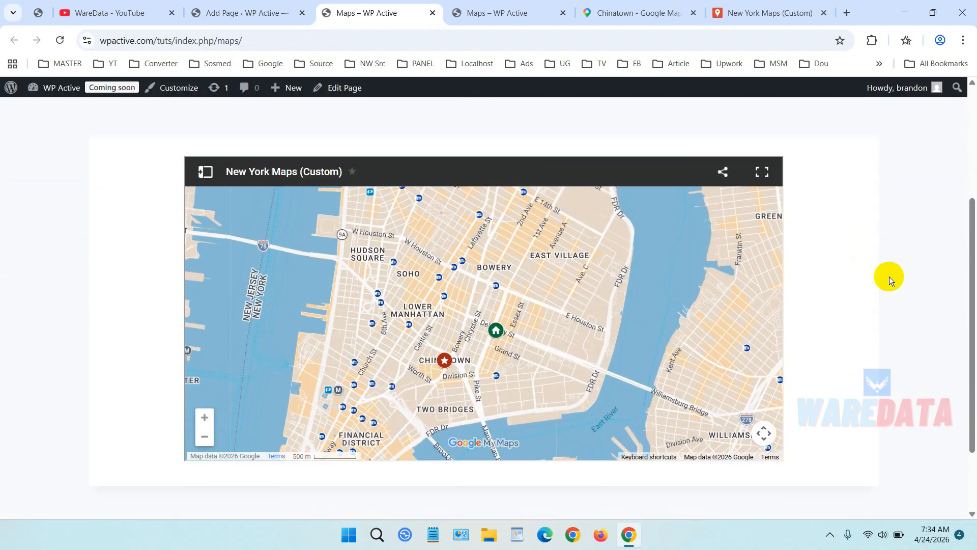
{"action": "left_click", "coordinate": [496, 333]}
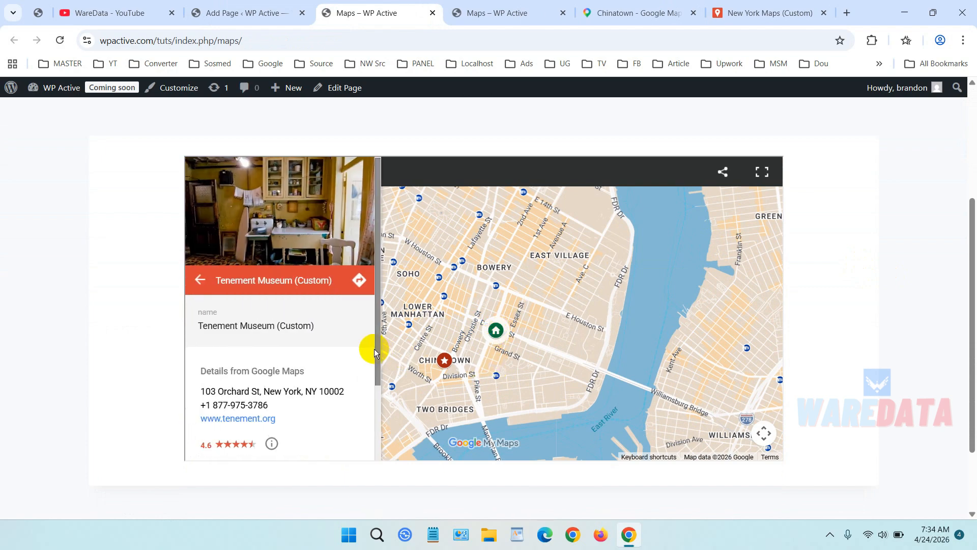
{"action": "scroll", "coordinate": [373, 346], "scroll_direction": "down", "scroll_amount": 5}
{"action": "scroll", "coordinate": [374, 350], "scroll_direction": "up", "scroll_amount": 2}
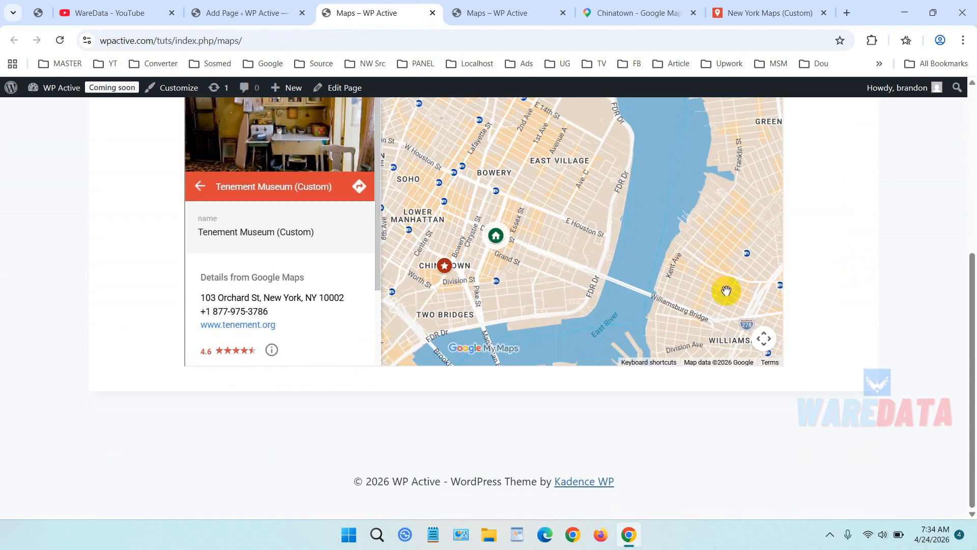
{"action": "scroll", "coordinate": [786, 289], "scroll_direction": "up", "scroll_amount": 2}
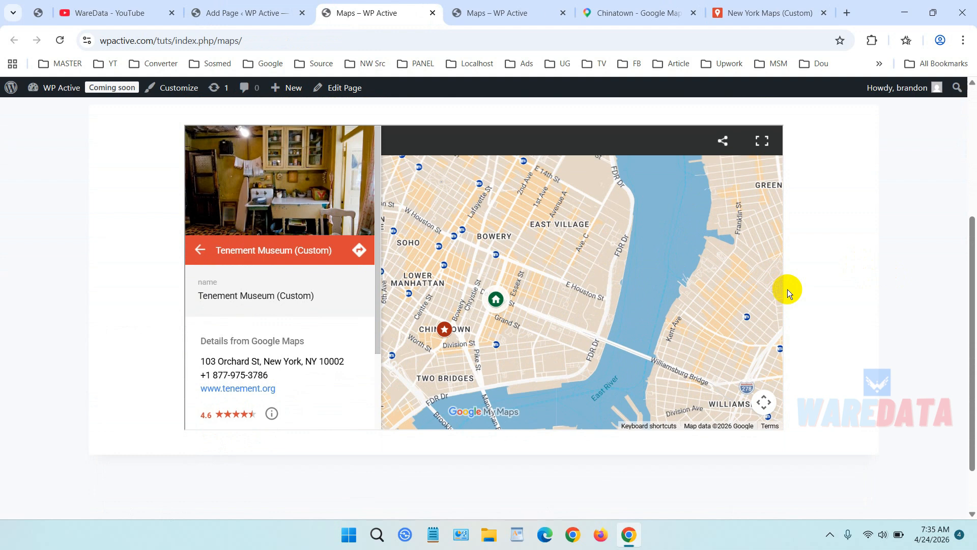